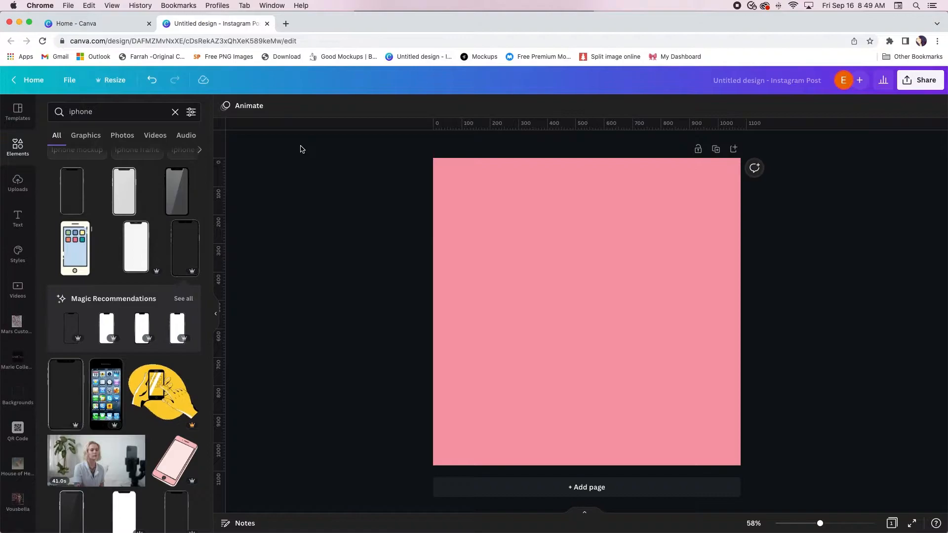
Add the hand-on-hip model cutout from the Models folder to the pink page
click(170, 110)
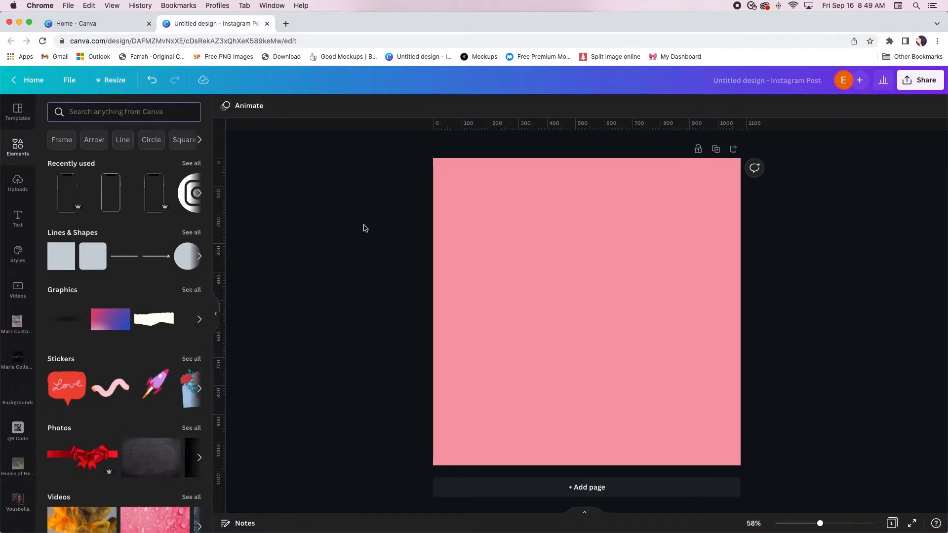
scroll(27, 218, down, 10)
scroll(27, 218, down, 15)
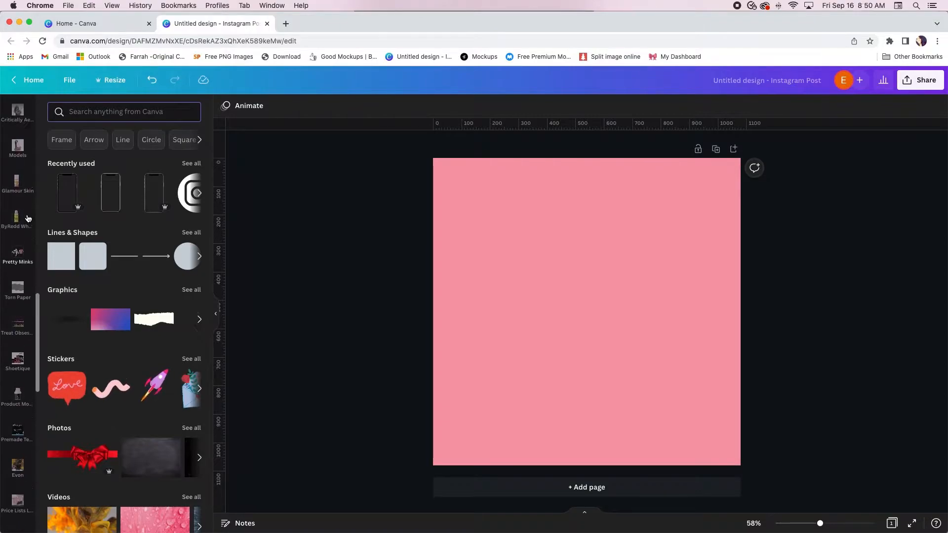
click(17, 144)
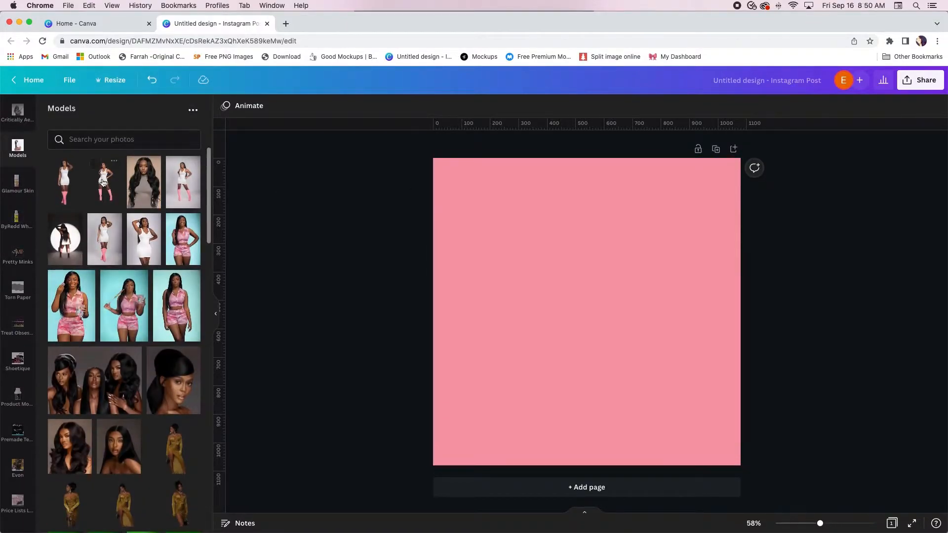
click(105, 183)
drag(579, 281, 561, 251)
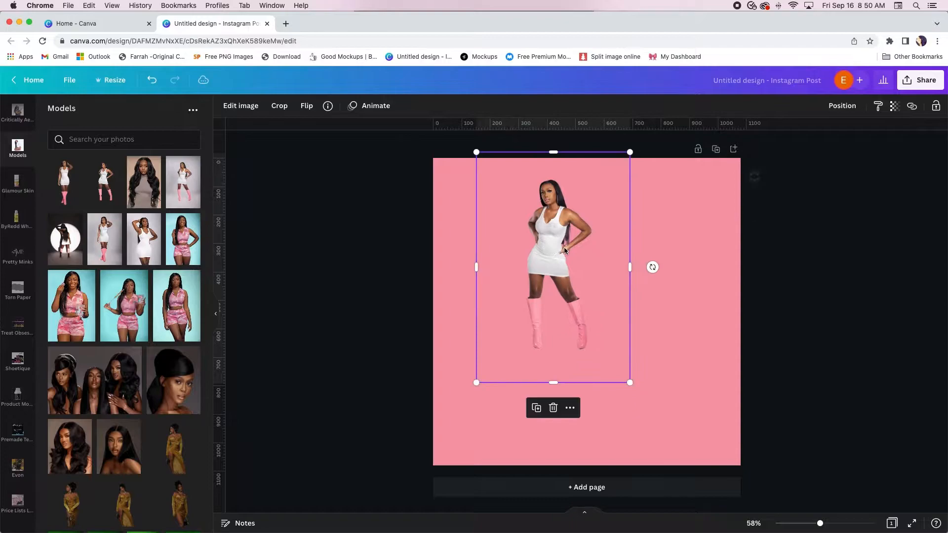
Crop the empty margins around the model cutout, enlarge it to nearly the full page height and center it on the page
drag(553, 152, 552, 171)
drag(478, 283, 513, 278)
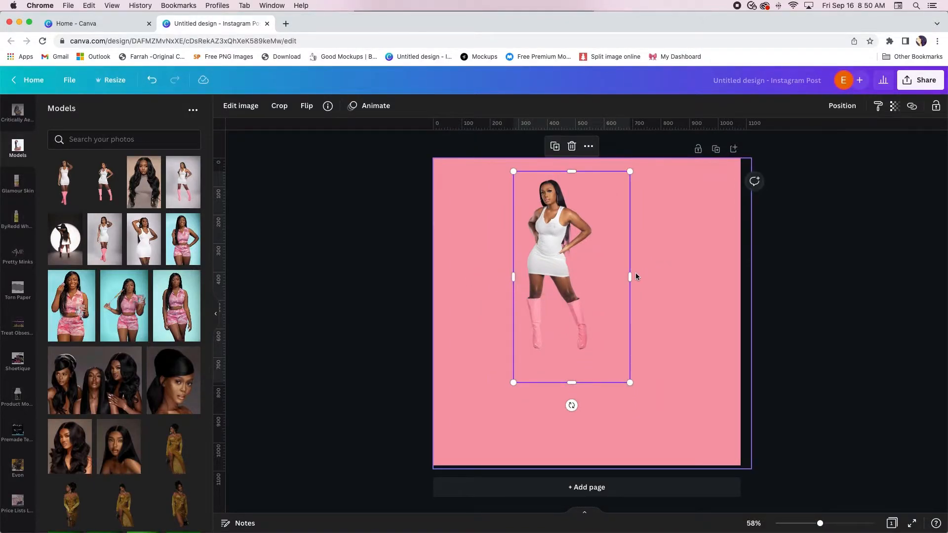
drag(628, 275, 599, 277)
drag(551, 382, 681, 466)
drag(570, 287, 573, 277)
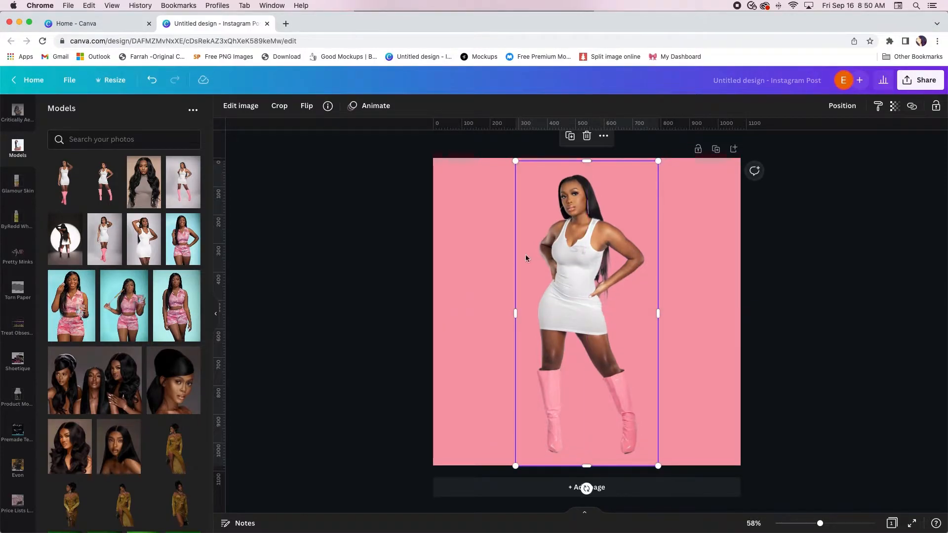
Add the raised-arm model cutout from the Models folder and crop its empty side margins
click(67, 179)
drag(511, 311, 548, 311)
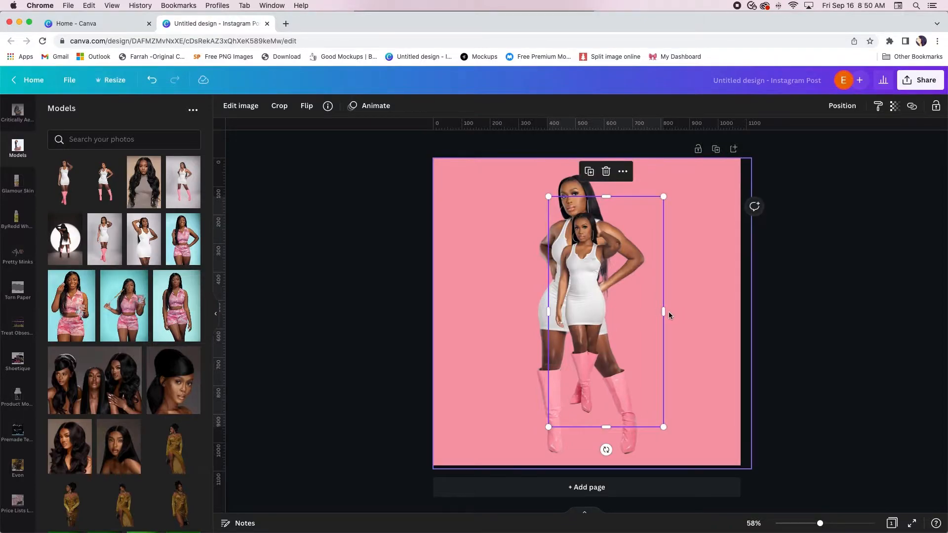
drag(662, 311, 511, 262)
Enlarge the raised-arm model to match the center model's height and place it along the page's left edge
drag(549, 395, 579, 480)
mouse_move(466, 163)
mouse_down()
mouse_move(427, 144)
mouse_move(442, 159)
mouse_move(466, 158)
mouse_up()
drag(511, 256, 487, 256)
drag(555, 158, 563, 151)
mouse_move(502, 238)
mouse_down()
mouse_move(499, 245)
mouse_move(497, 237)
mouse_up()
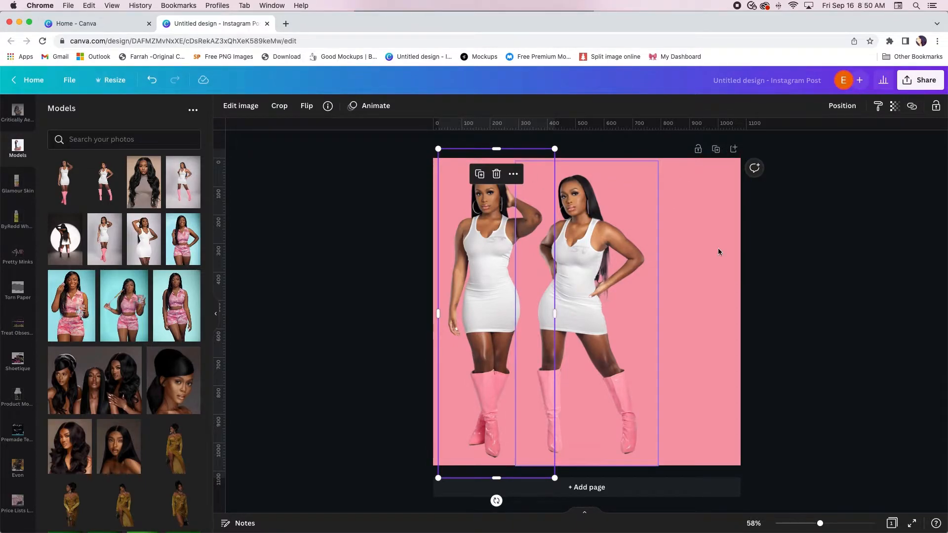
Duplicate the raised-arm model, flip the copy horizontally and place it along the page's right edge, with the middle model centered between them
click(490, 174)
drag(499, 249, 573, 239)
click(843, 106)
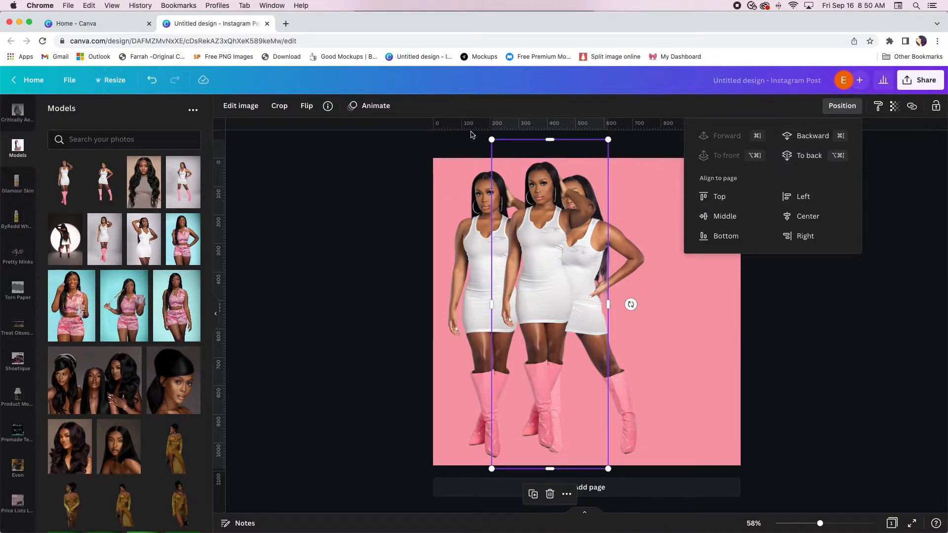
click(306, 106)
click(317, 133)
drag(545, 261, 674, 269)
drag(585, 251, 592, 251)
click(811, 313)
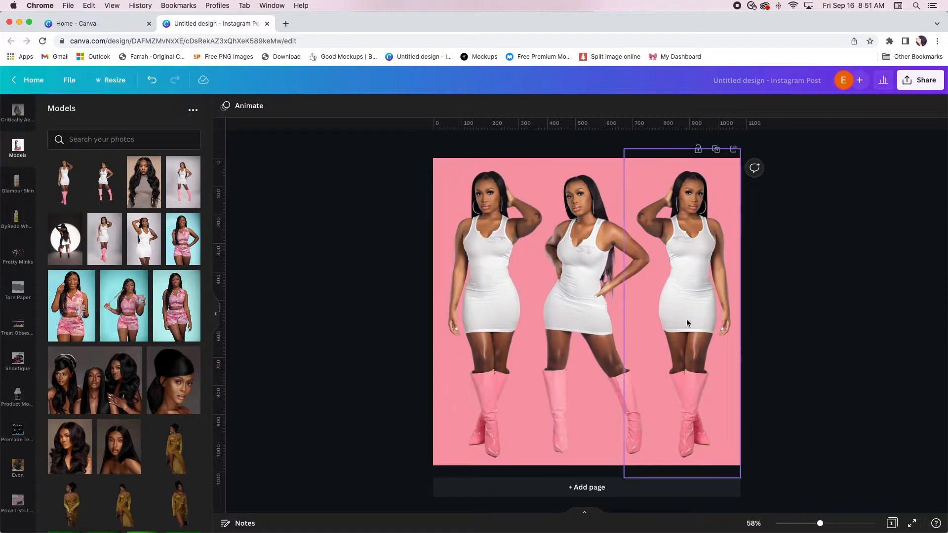
Add a rectangle from the page's top-left corner, 1,080 wide and about 1,009 high, over the models
key(r)
drag(592, 307, 496, 204)
drag(524, 246, 740, 445)
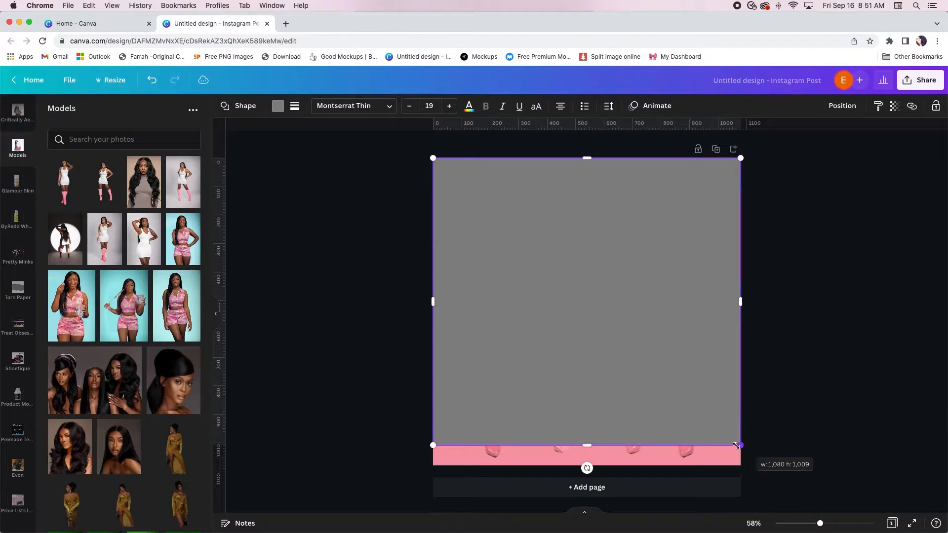
Bring the two outer models to the front of the rectangle, leaving the middle model behind it
click(513, 461)
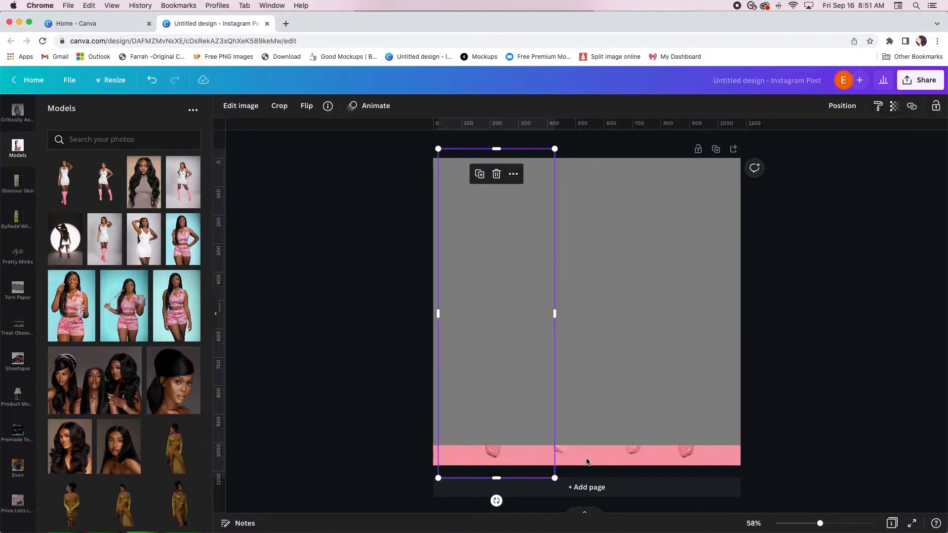
shift+click(656, 450)
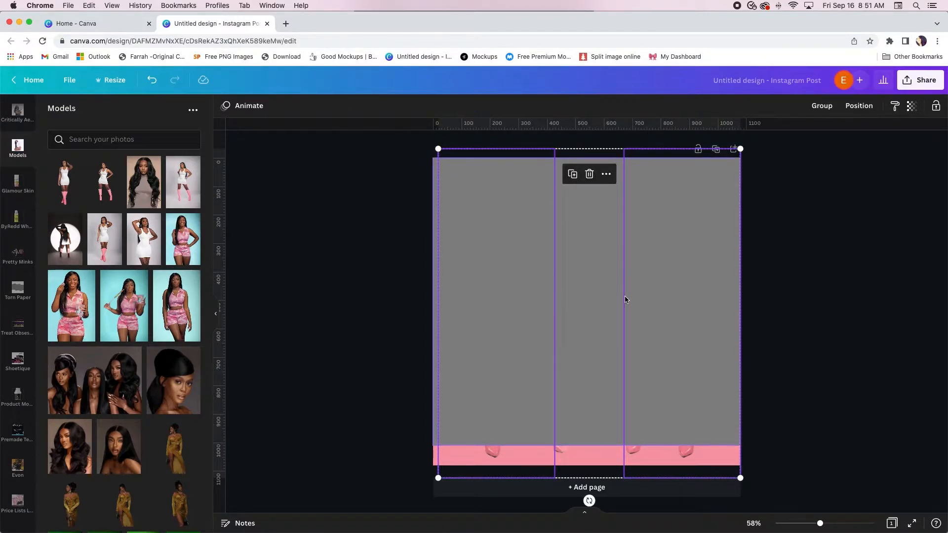
click(858, 105)
click(743, 156)
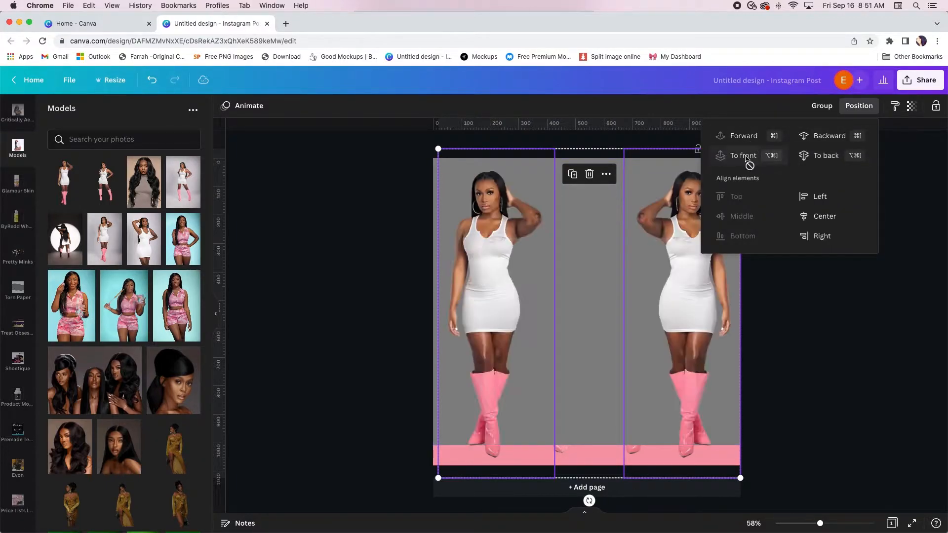
click(812, 396)
click(776, 267)
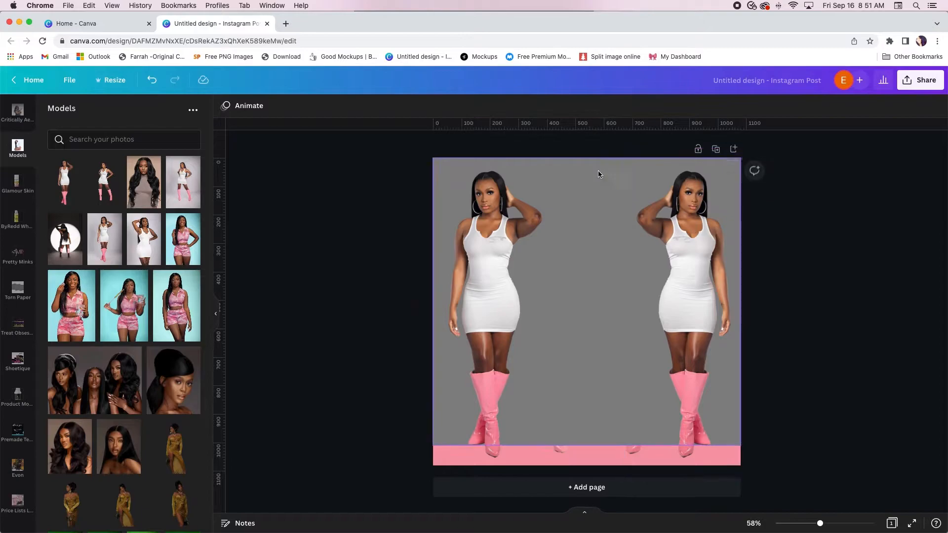
Extend the grey rectangle downward to cover the whole page
click(591, 170)
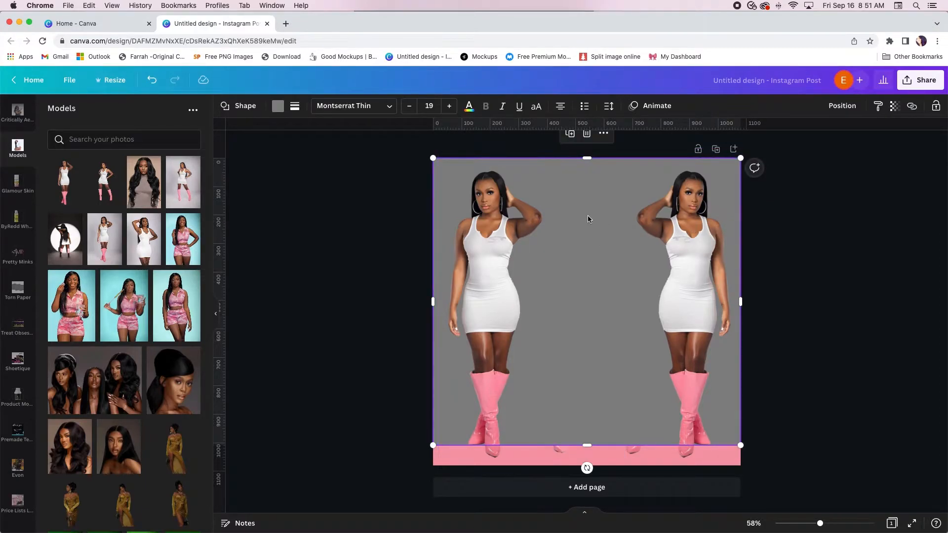
drag(588, 193, 589, 193)
drag(590, 457, 587, 468)
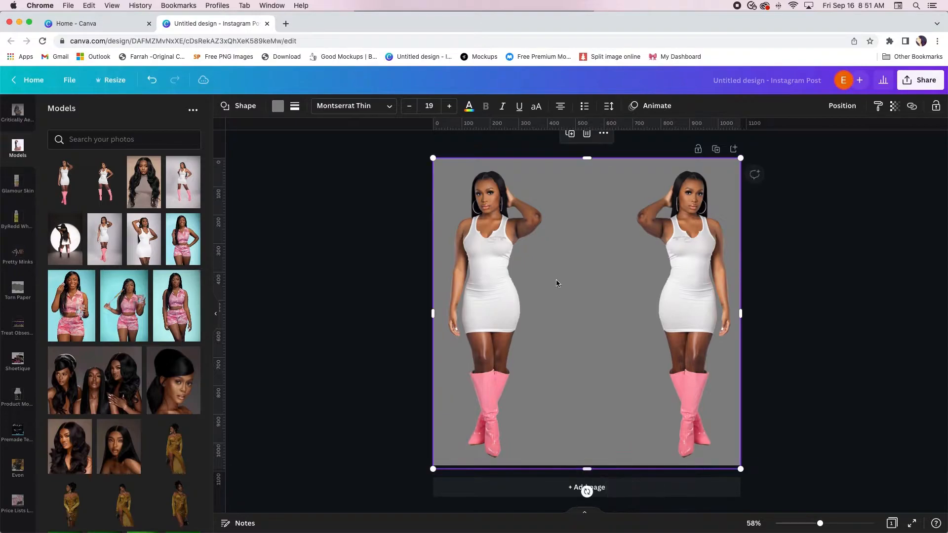
Try recoloring the rectangle with the document pink and a dark workspace color sampled with the eyedropper, and undo the color changes
click(278, 106)
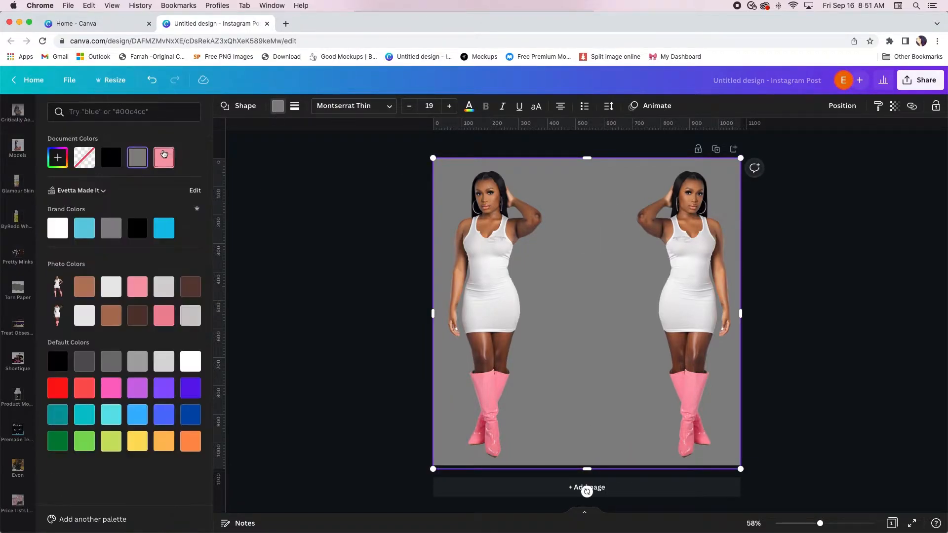
click(164, 157)
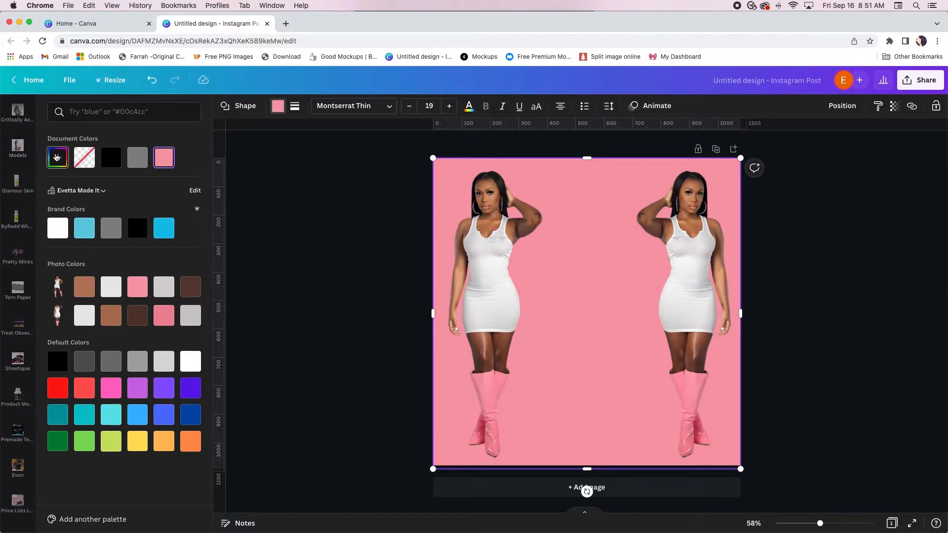
click(63, 162)
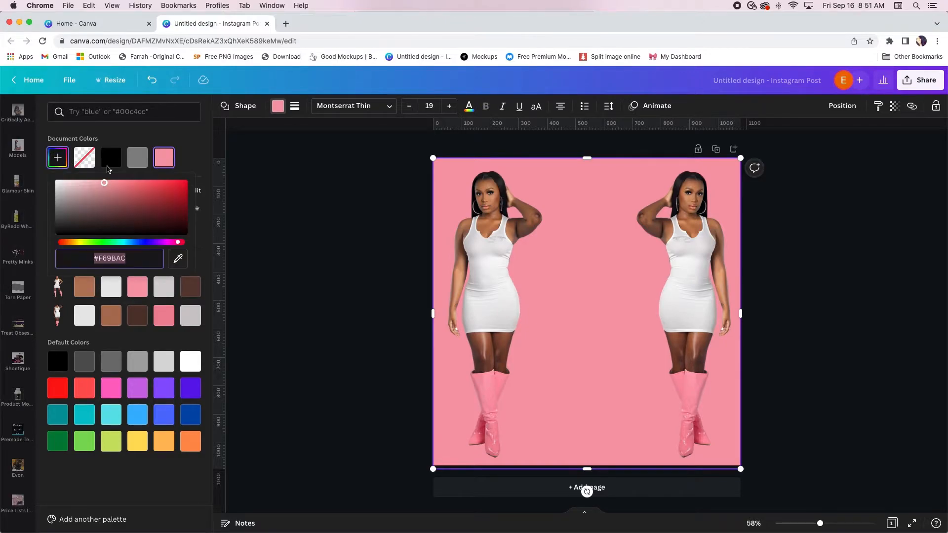
click(178, 260)
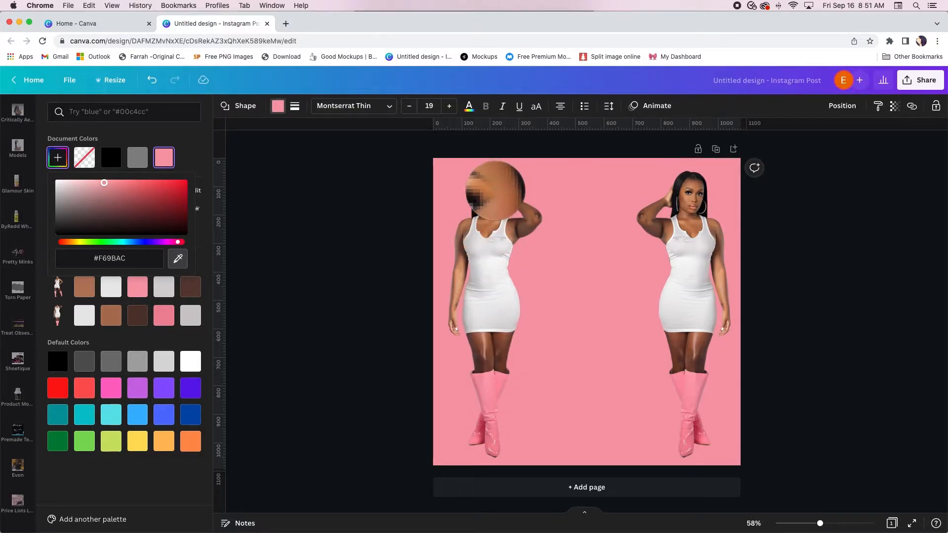
click(246, 230)
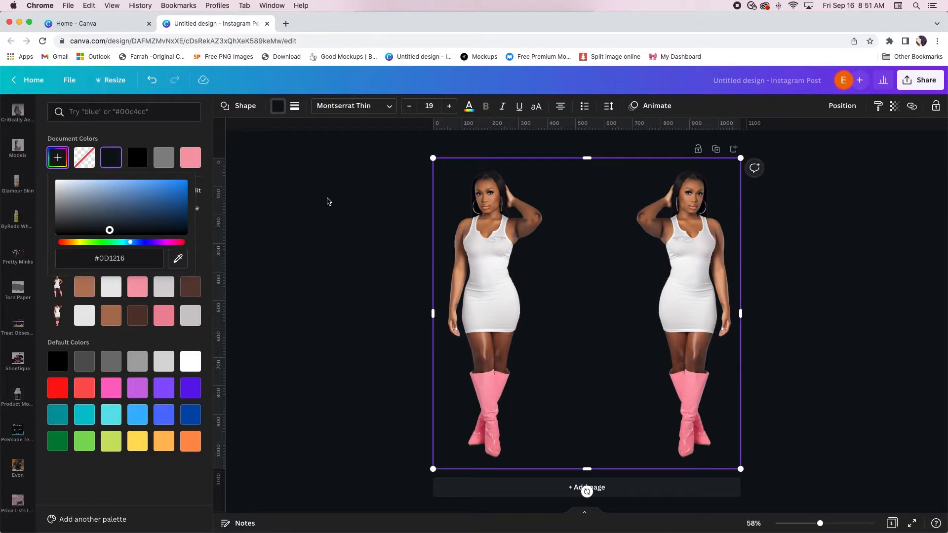
click(152, 80)
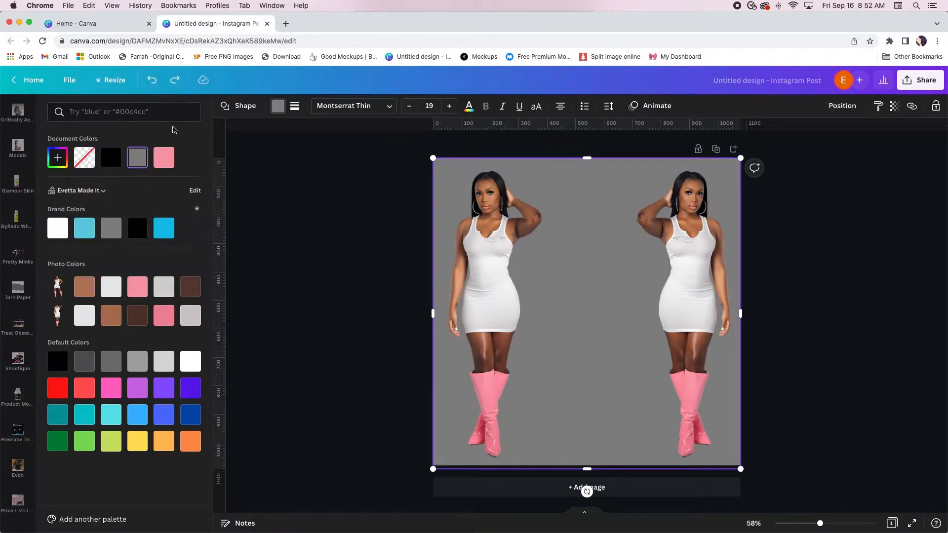
Fill the rectangle with the document's pink and set its transparency to 44 to fade the middle model
click(167, 164)
click(303, 232)
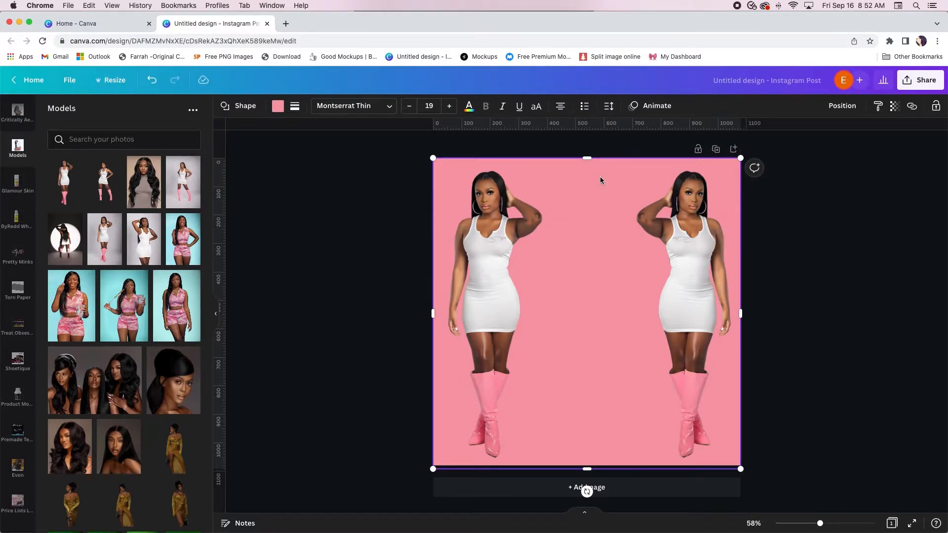
click(895, 109)
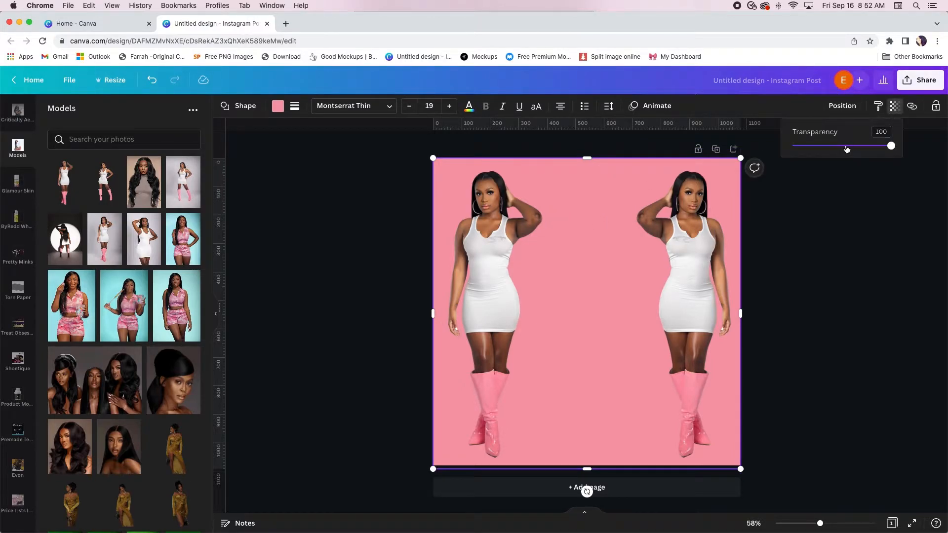
click(843, 147)
drag(843, 146, 836, 149)
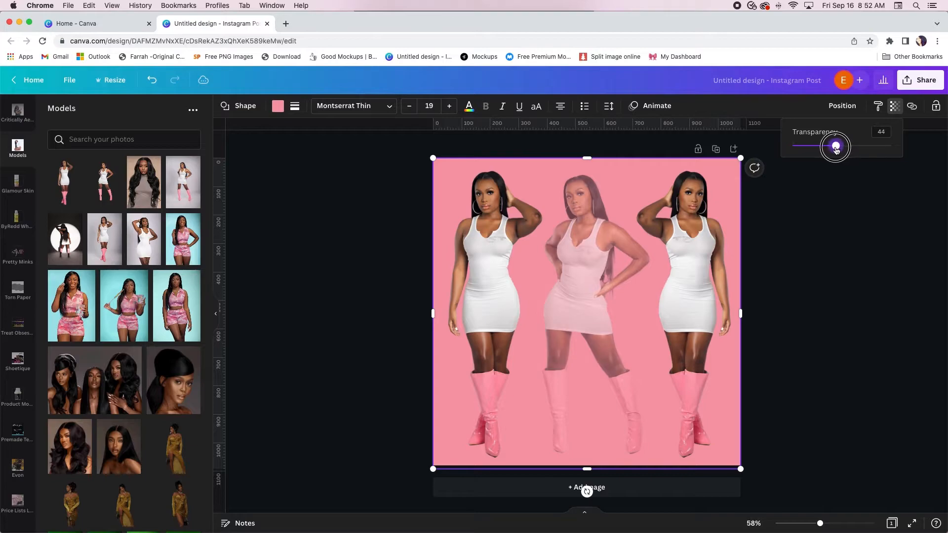
click(839, 295)
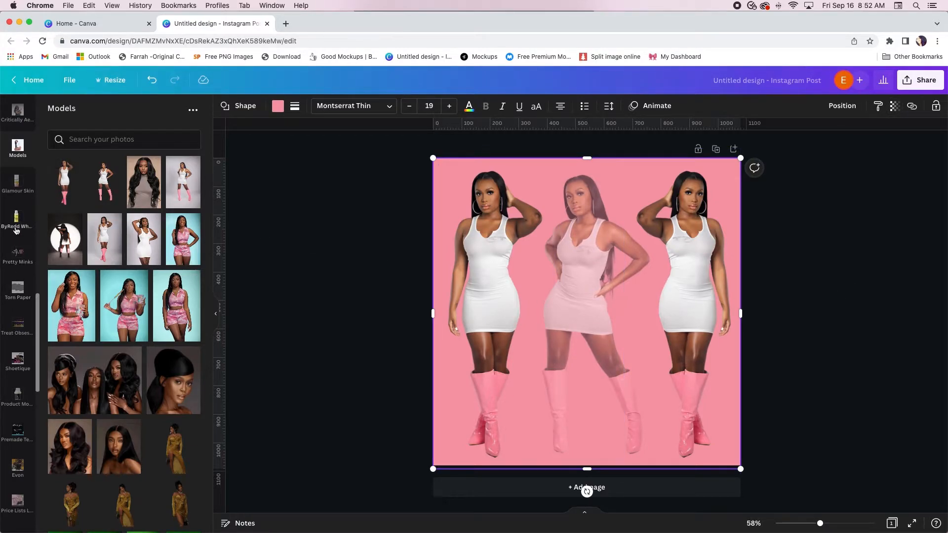
Try the recently used phone frames over the middle model one at a time, deleting each from the page
scroll(23, 198, up, 10)
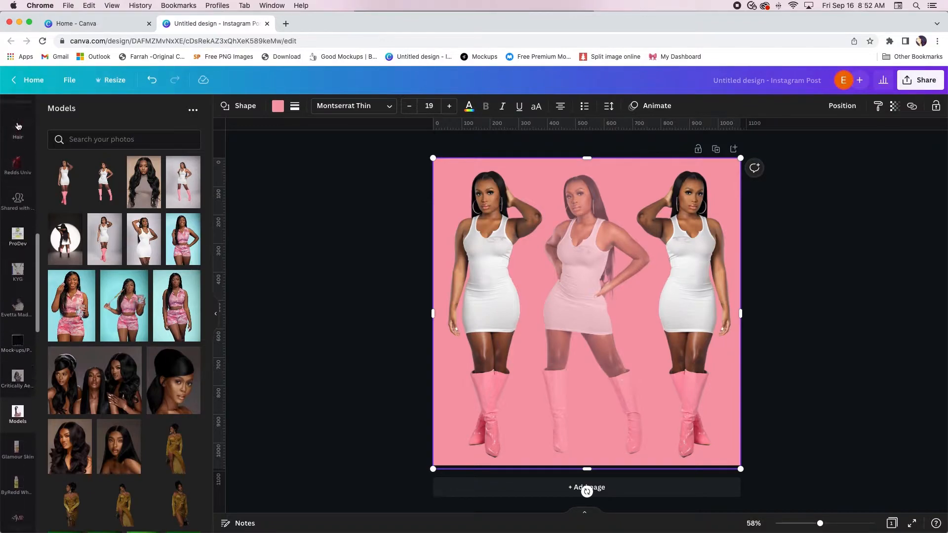
click(18, 144)
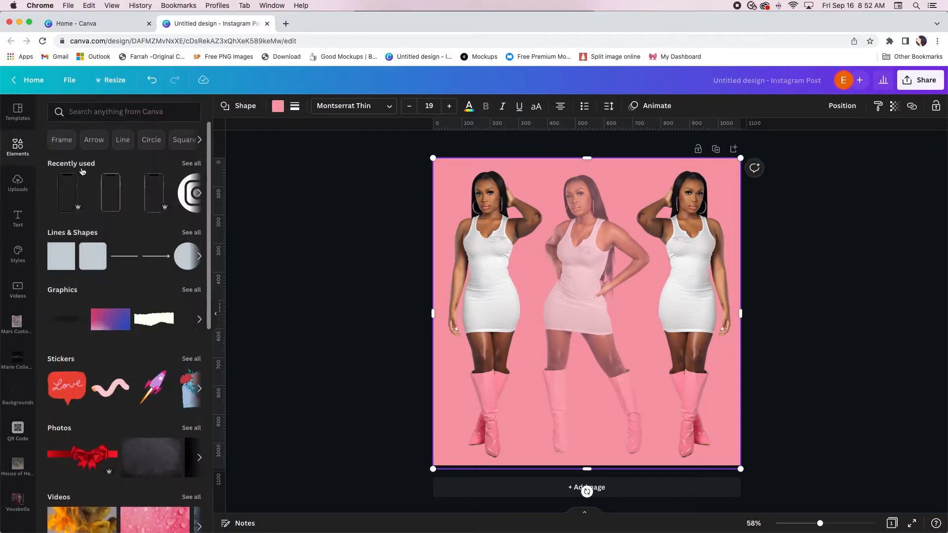
click(78, 195)
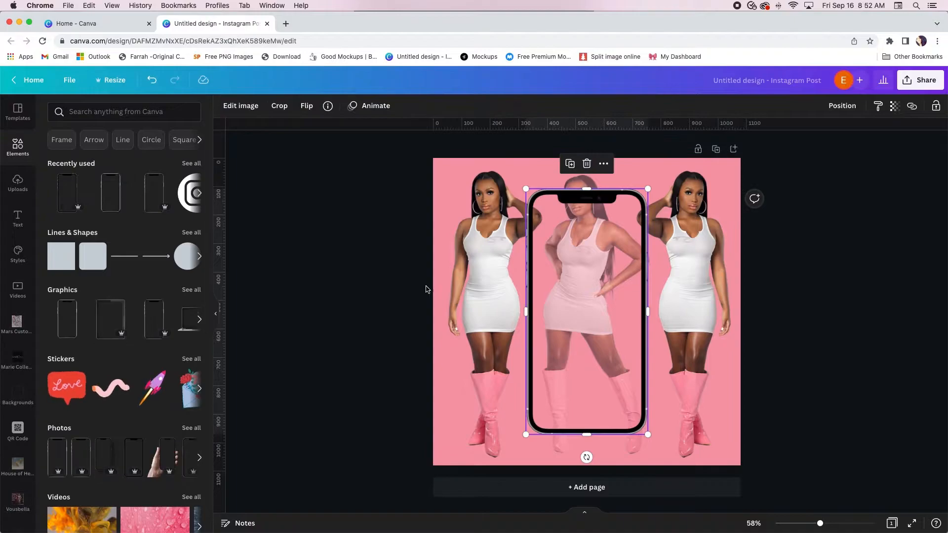
click(393, 295)
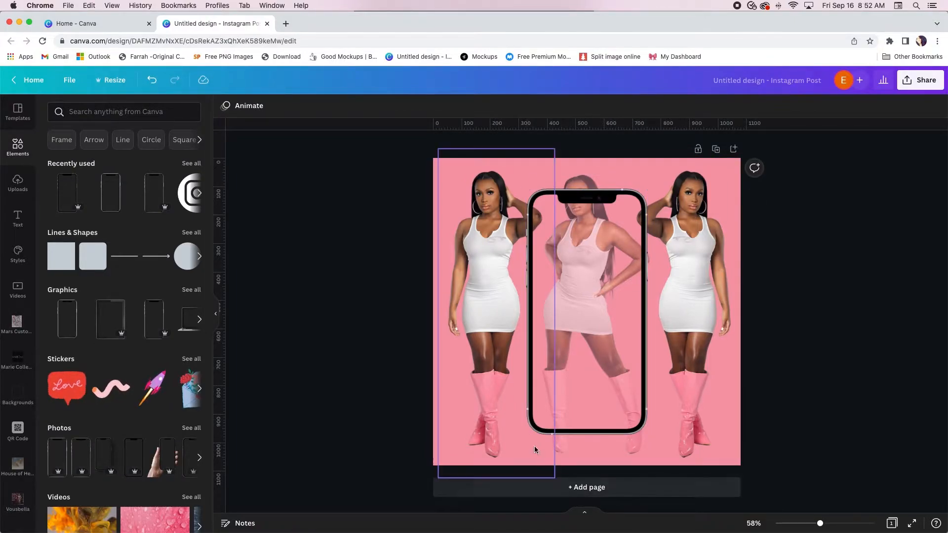
click(616, 432)
key(Delete)
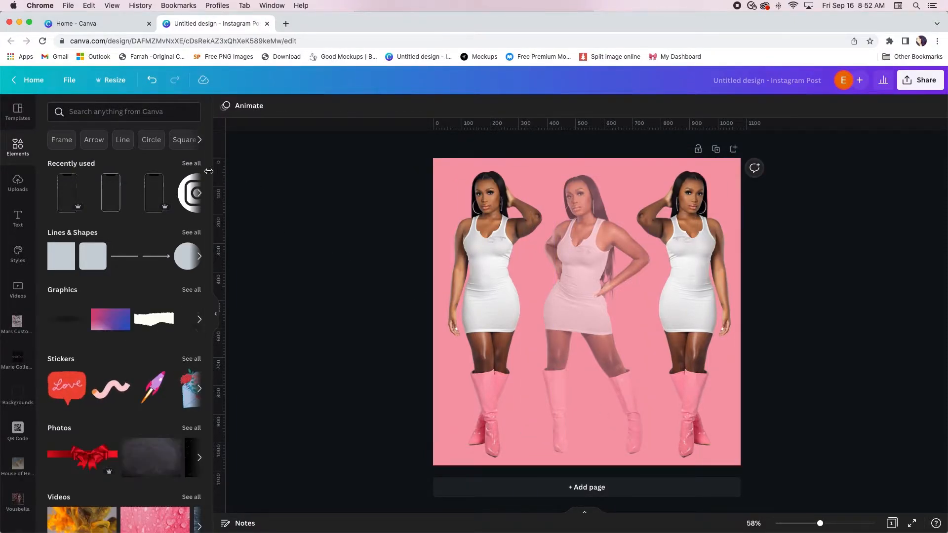
click(148, 200)
key(Delete)
click(111, 200)
key(Delete)
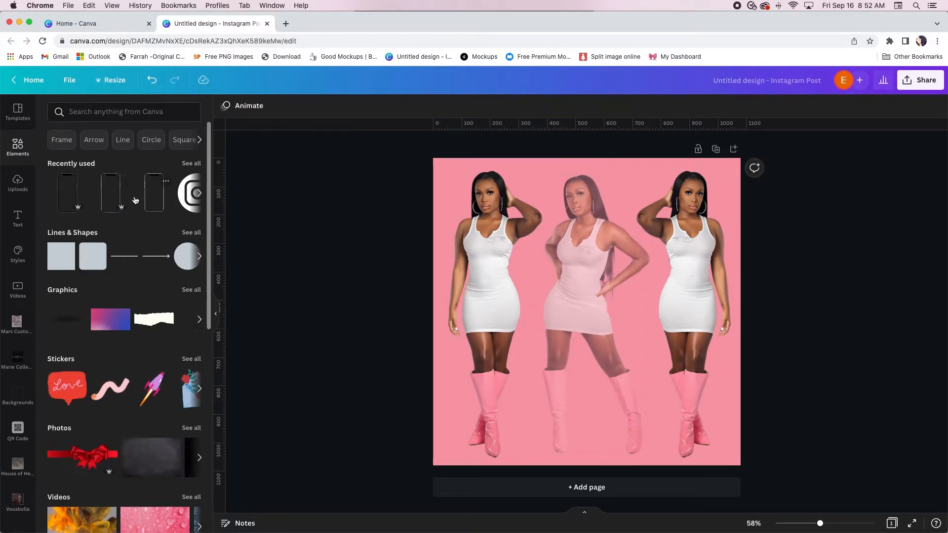
click(69, 193)
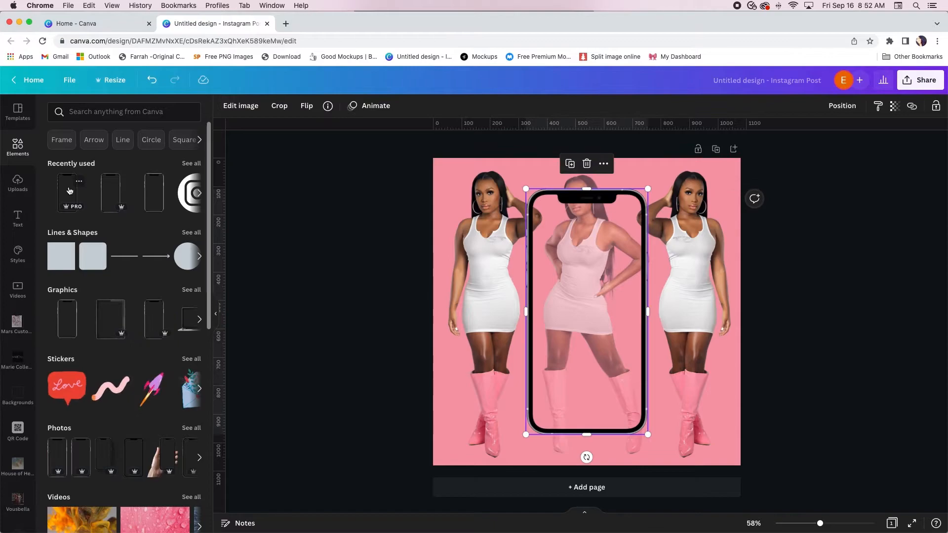
key(Delete)
Search elements for "iphone", add several phone frames to compare, and delete all except the glossy black frame with a soft shadow
click(101, 110)
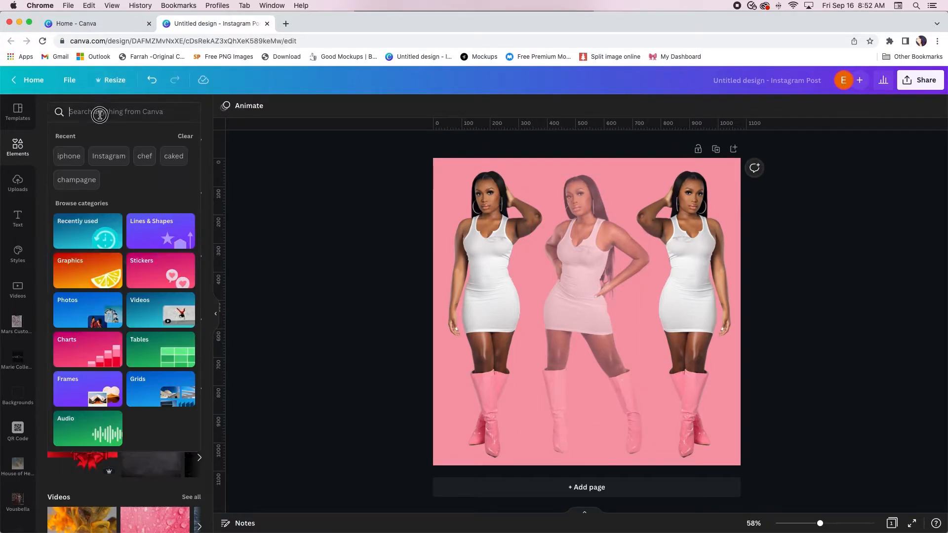
click(81, 162)
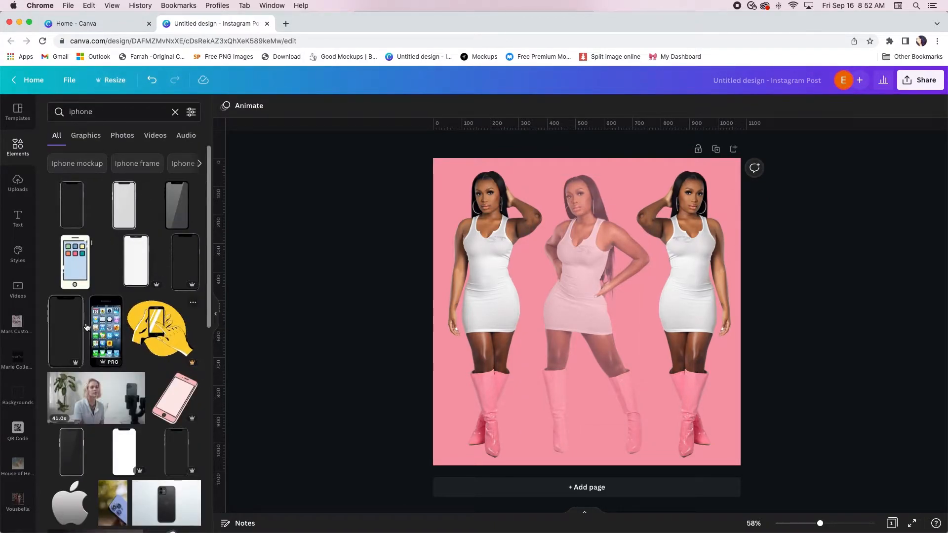
click(66, 341)
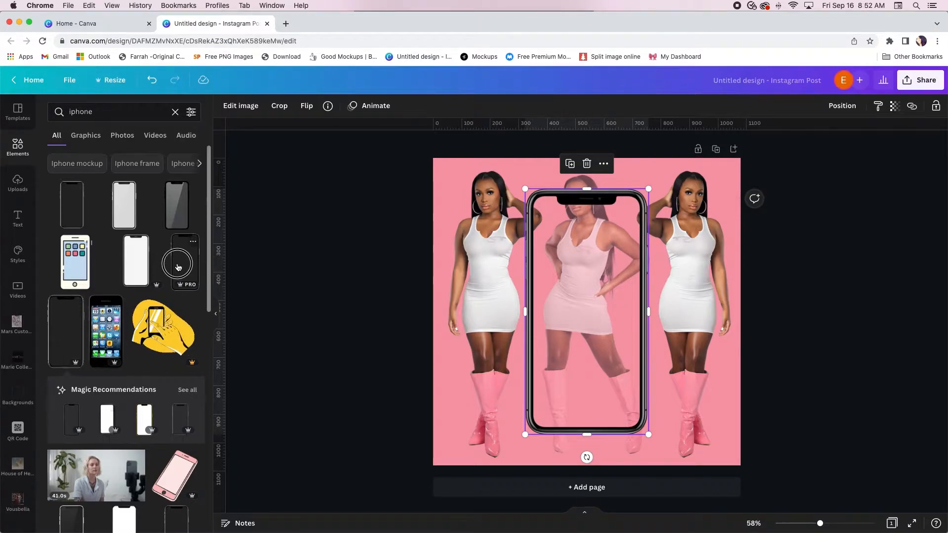
drag(74, 204, 721, 324)
click(623, 296)
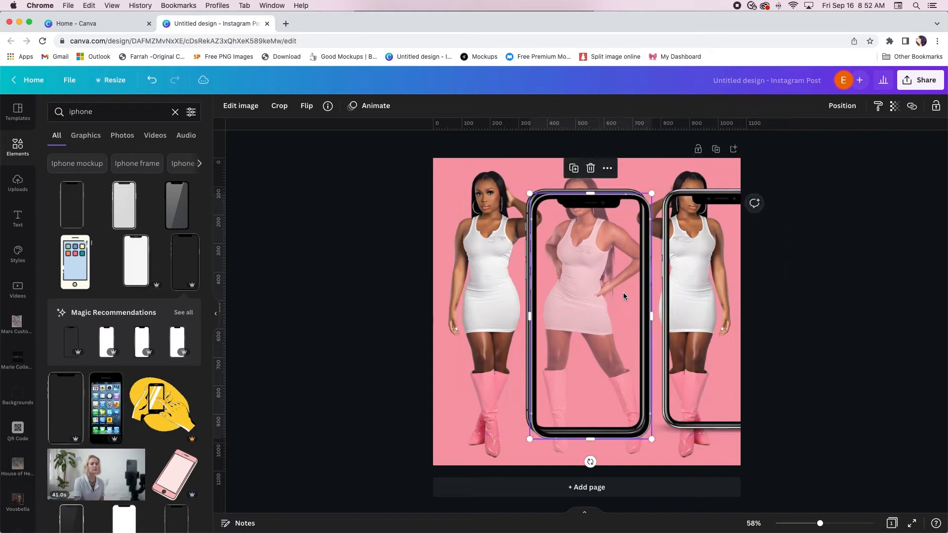
key(Delete)
click(556, 219)
key(Delete)
Center the phone frame over the middle model and enlarge it to nearly the full page height
drag(698, 222, 576, 169)
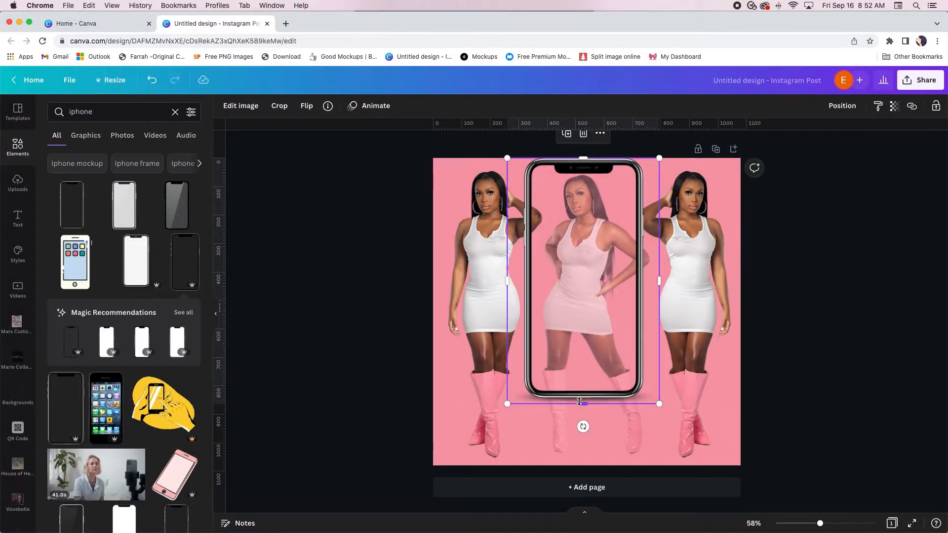
drag(659, 404, 693, 475)
drag(611, 172, 592, 169)
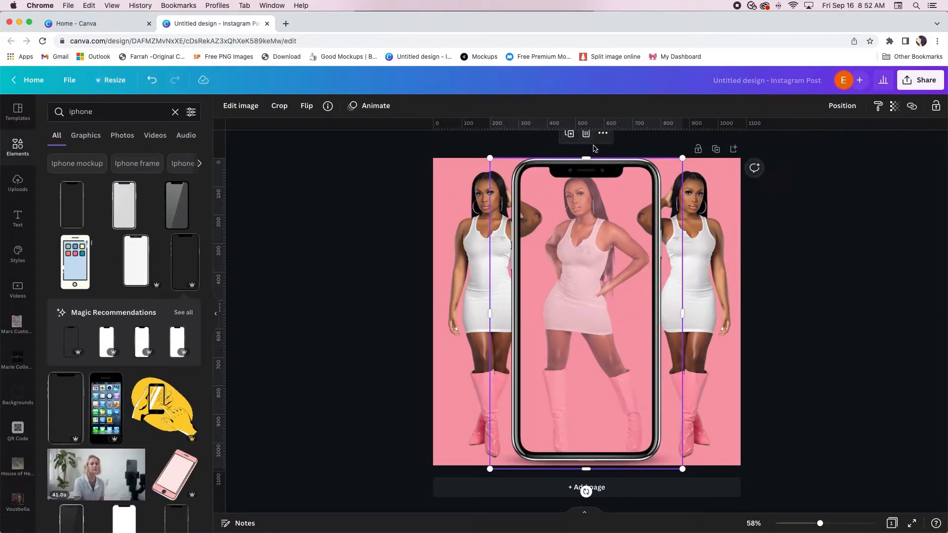
click(796, 325)
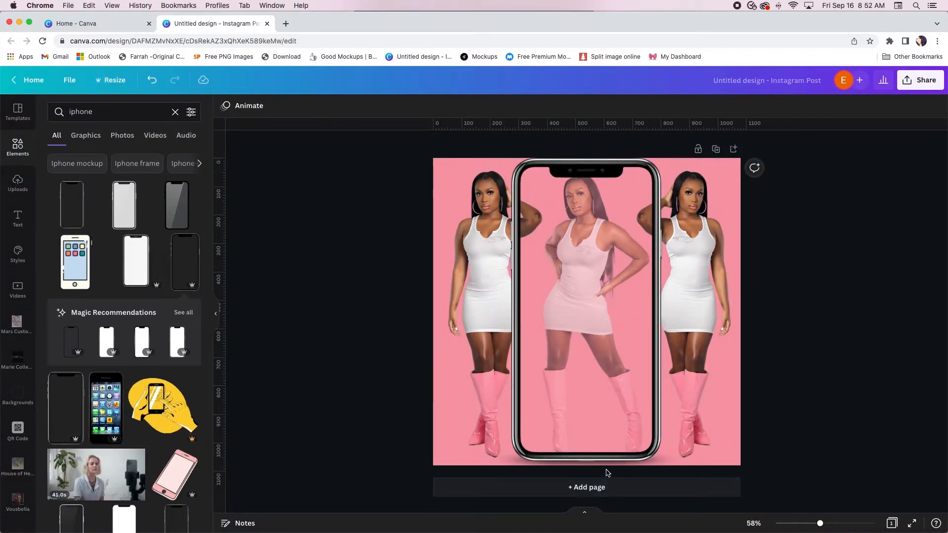
Move the phone frame upward, raise the pink overlay's lower edge, and nudge the middle model slightly down
drag(599, 434, 594, 389)
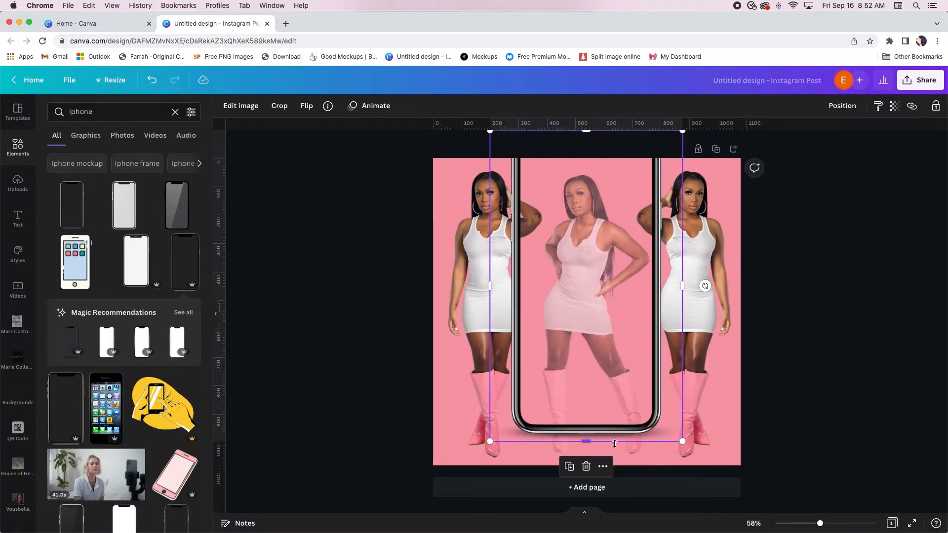
click(637, 461)
click(580, 454)
click(562, 452)
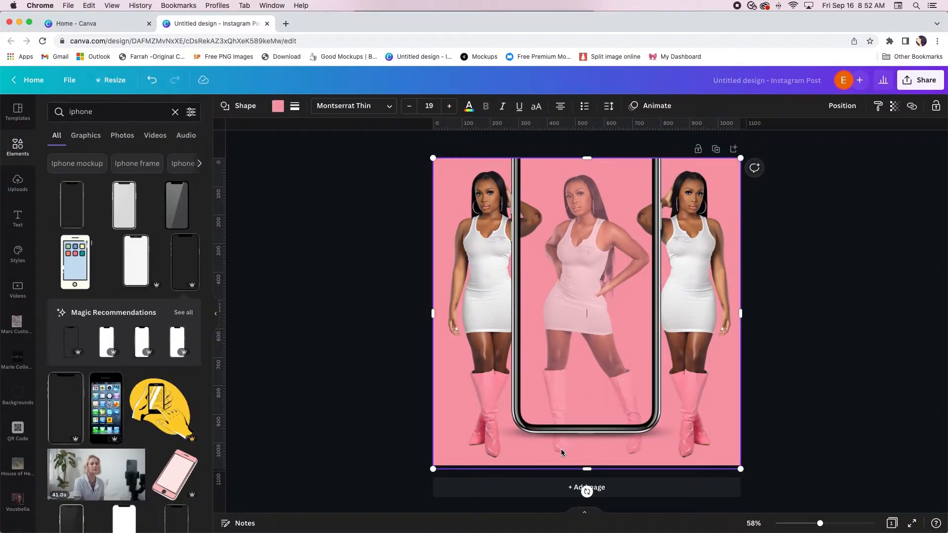
drag(585, 469, 563, 450)
click(564, 447)
click(584, 389)
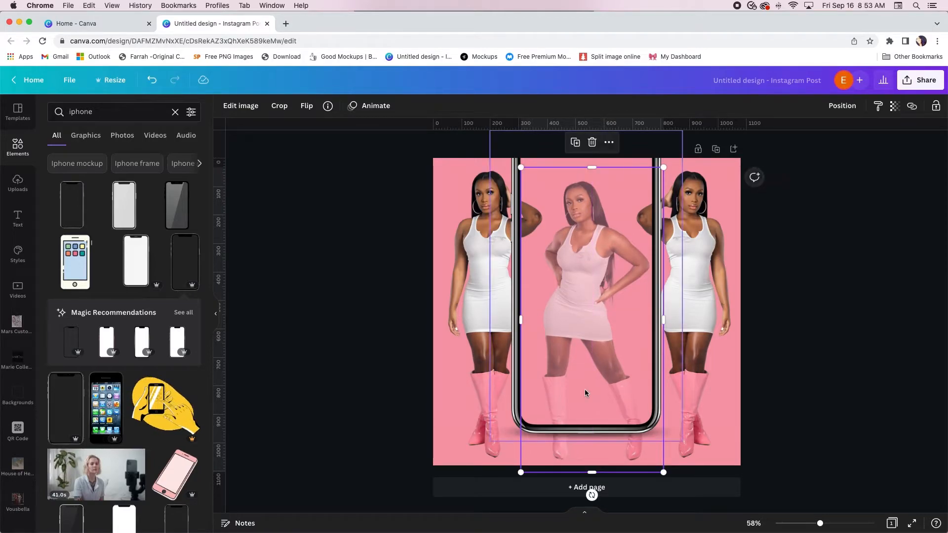
click(586, 405)
drag(587, 406, 581, 359)
Extend the pink overlay's lower edge to the page bottom and bring the phone frame back down over the middle model
click(617, 416)
click(595, 407)
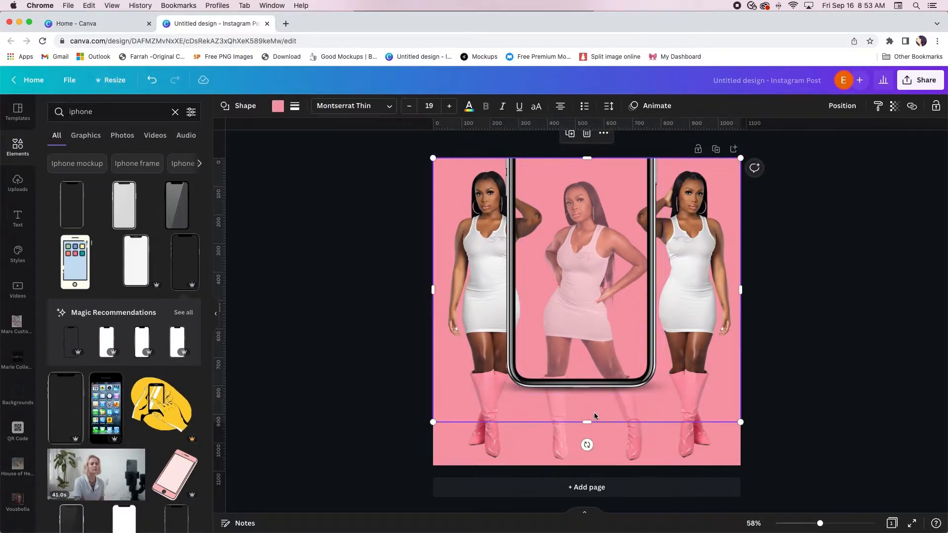
drag(587, 441, 586, 467)
click(603, 362)
drag(614, 348, 621, 427)
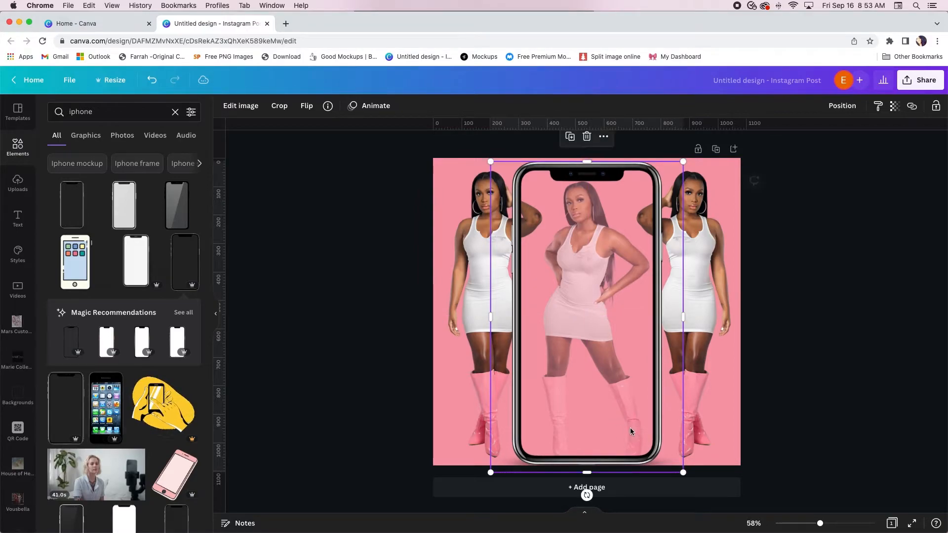
click(893, 396)
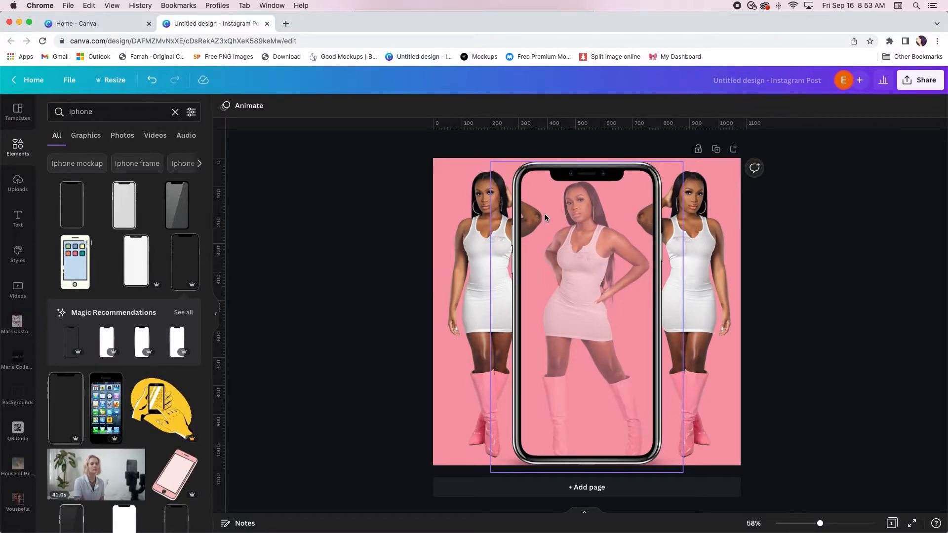
Check the pink overlay's upper edge behind the phone frame and realign the frame with the top of the page
drag(607, 174, 607, 226)
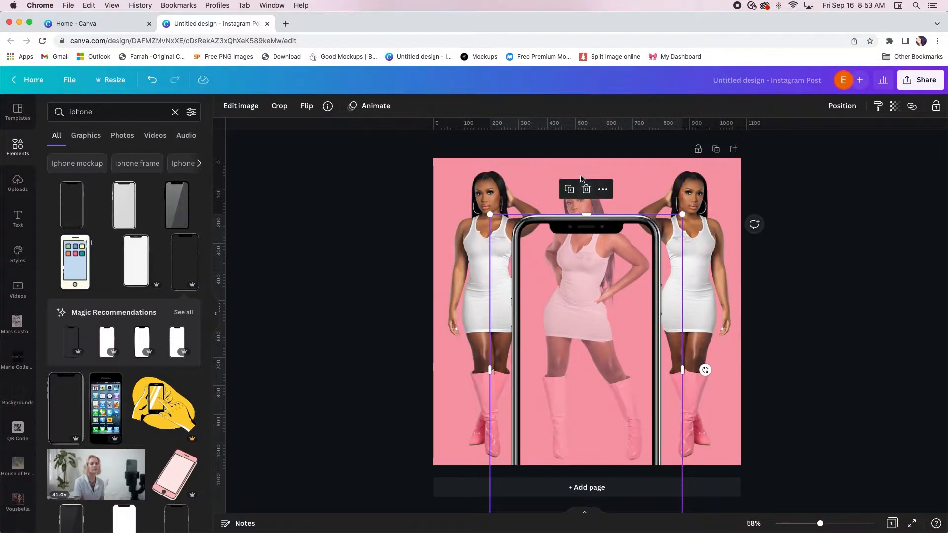
click(593, 169)
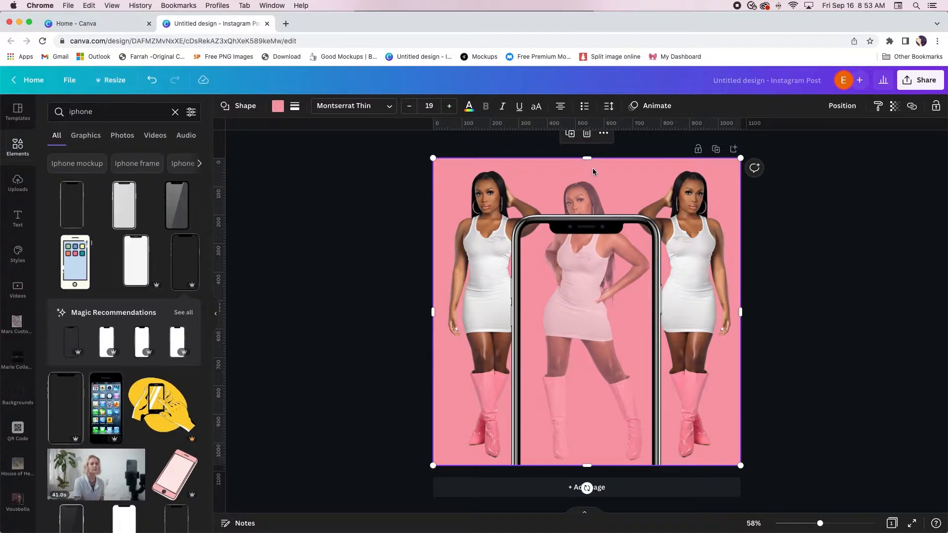
drag(587, 221, 588, 167)
Nudge the left and right models outward, away from the phone frame
click(465, 198)
drag(474, 201, 461, 202)
drag(706, 233, 707, 235)
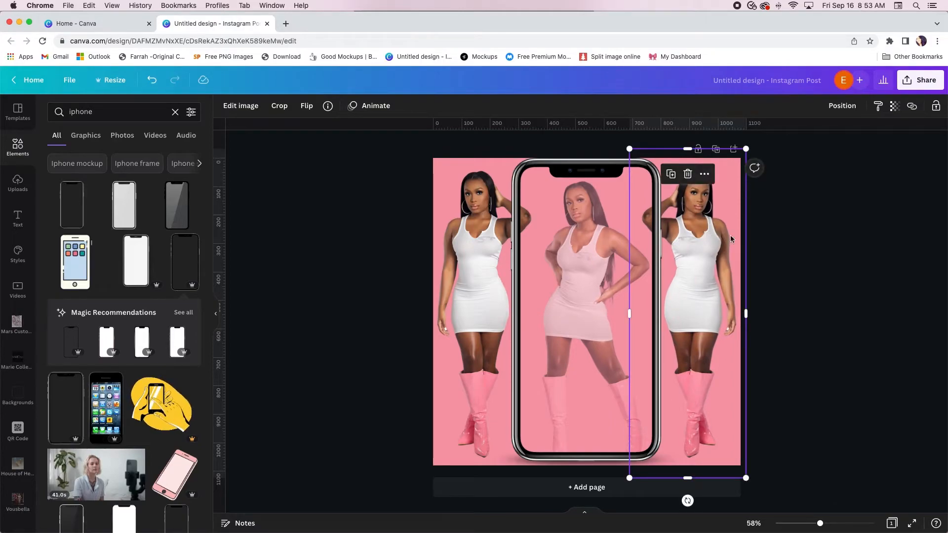
click(837, 284)
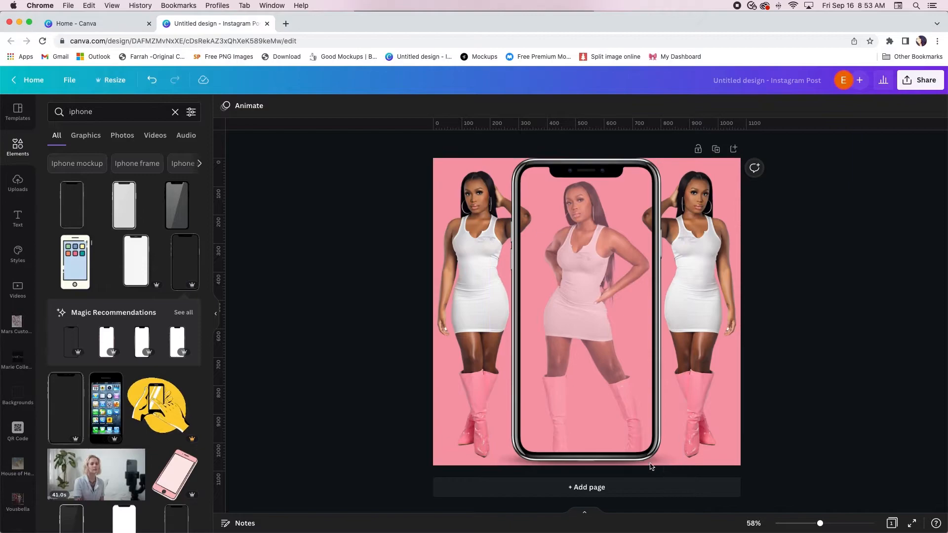
Add a rounded square and reshape it into a horizontal bar about 730 px wide and 170 px tall across the phone
click(175, 111)
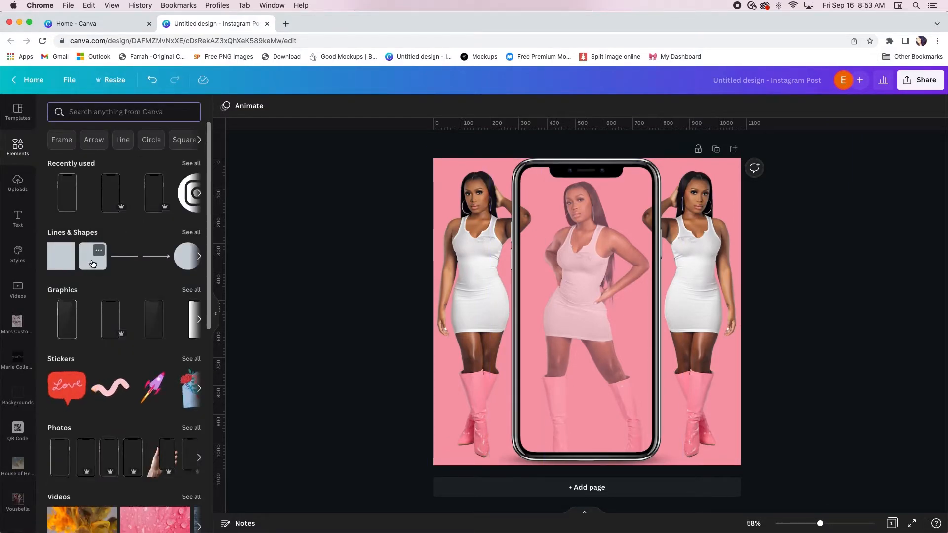
click(63, 265)
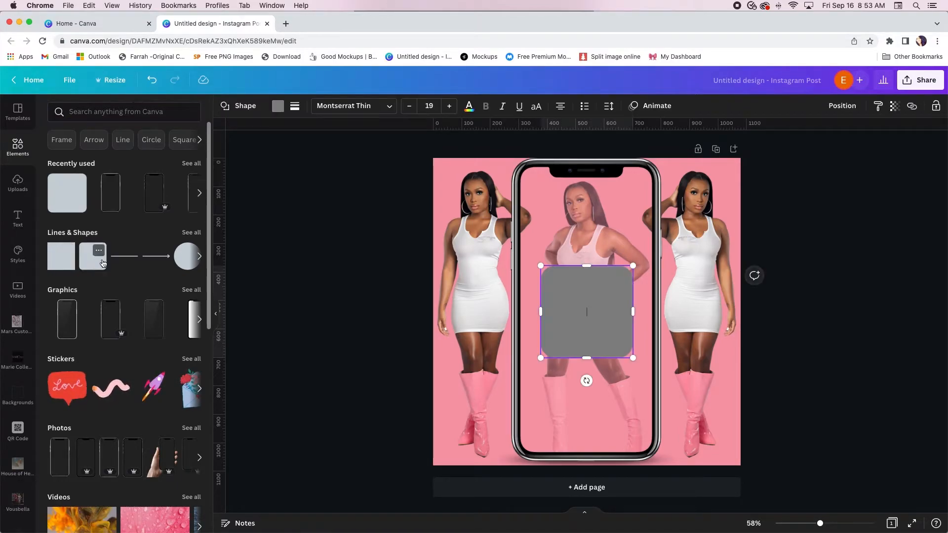
drag(588, 266, 502, 346)
drag(568, 357, 567, 396)
drag(632, 395, 709, 360)
drag(650, 360, 623, 320)
Reduce the grey bar's corner rounding and move it up to the models' waists
click(294, 106)
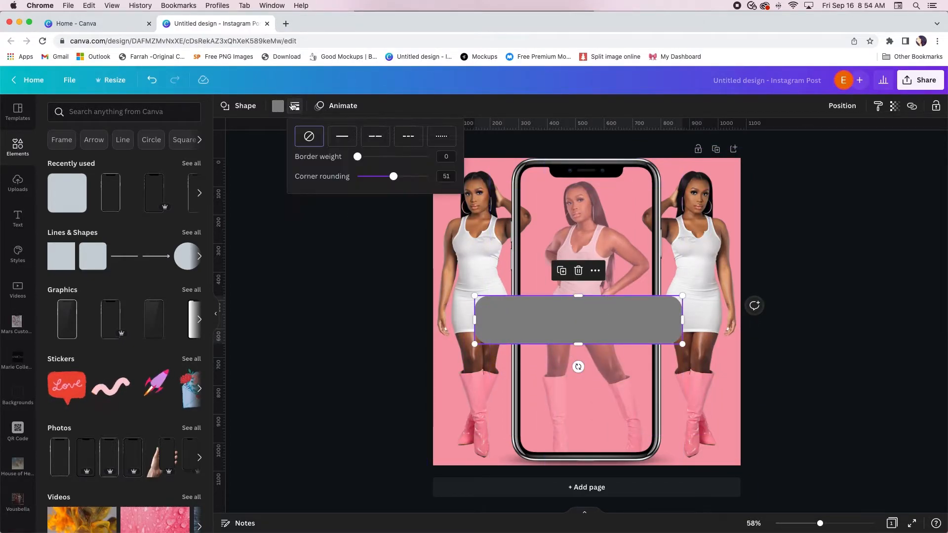
drag(397, 184, 379, 181)
click(307, 289)
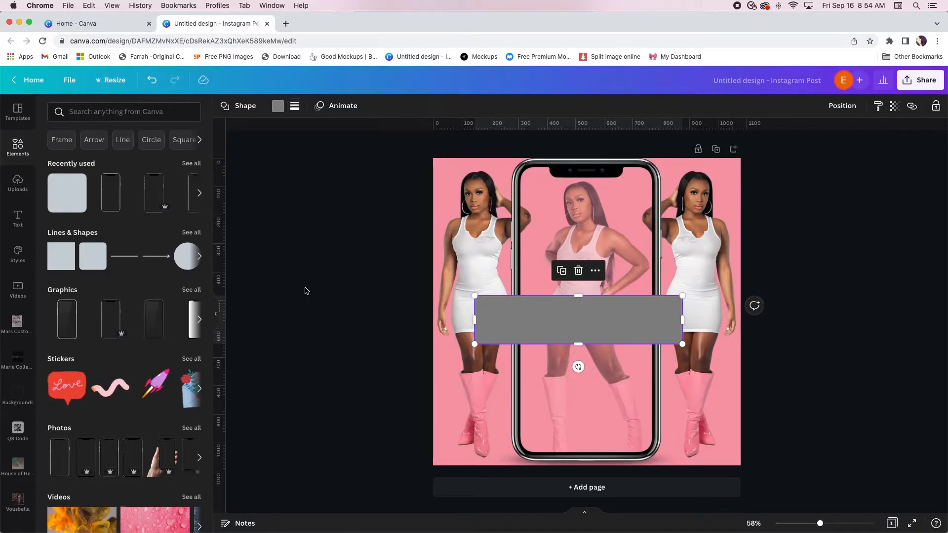
drag(615, 323, 623, 293)
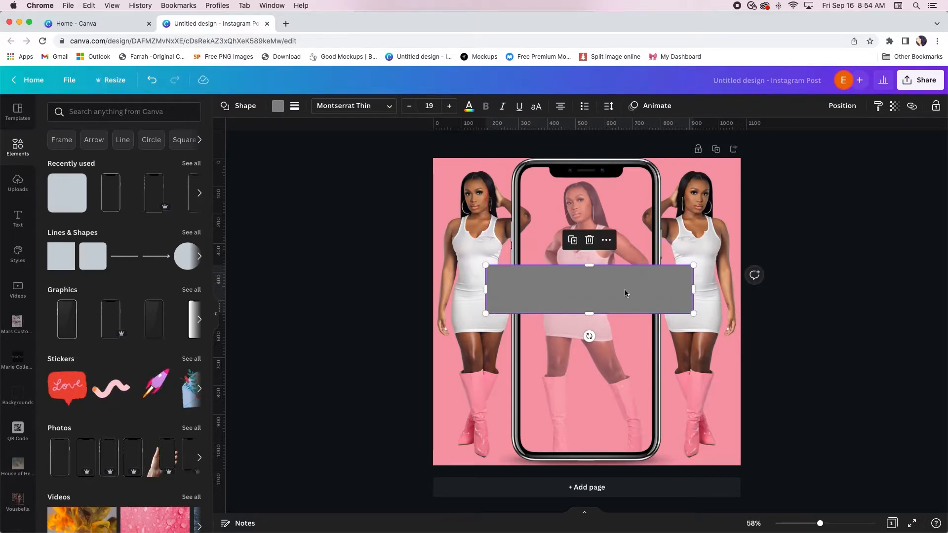
Insert the uploaded CURLDAZE notification image and place it below the grey bar as a color reference
click(18, 182)
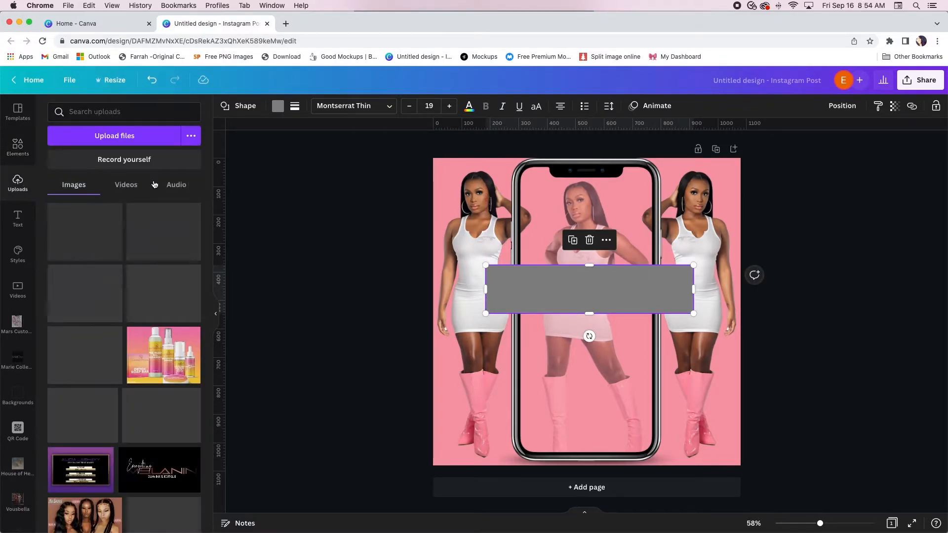
scroll(90, 249, down, 15)
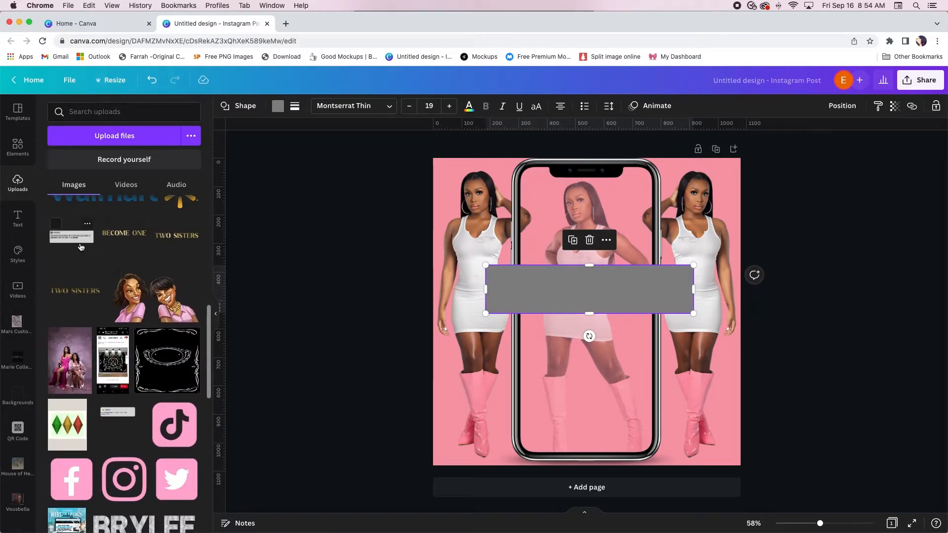
click(79, 238)
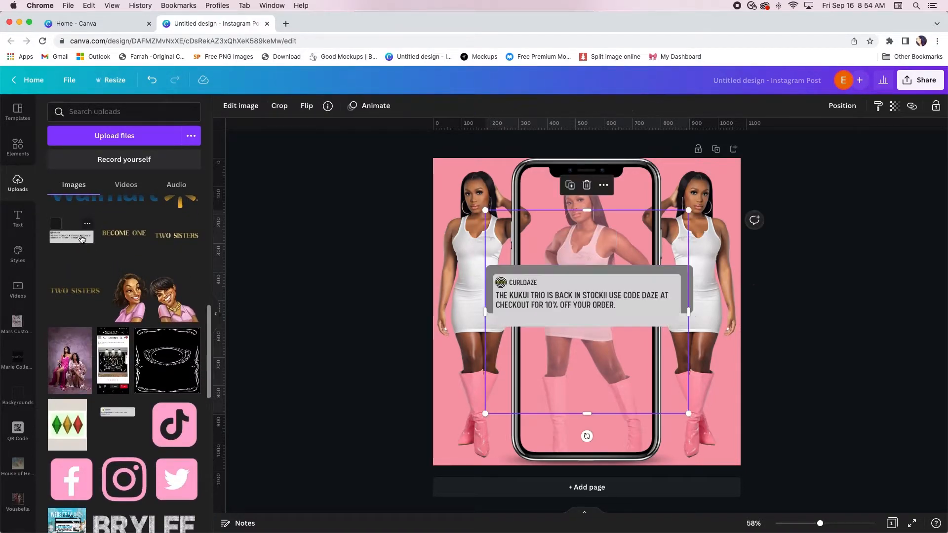
drag(613, 296, 589, 402)
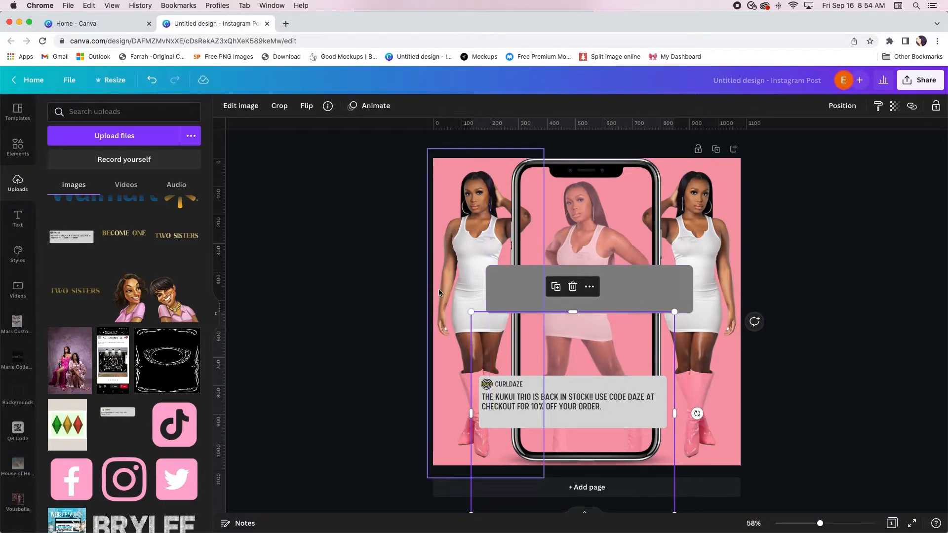
Recolor the bar with the light grey sampled from the notification image using the eyedropper, and delete the reference image
click(480, 279)
click(644, 291)
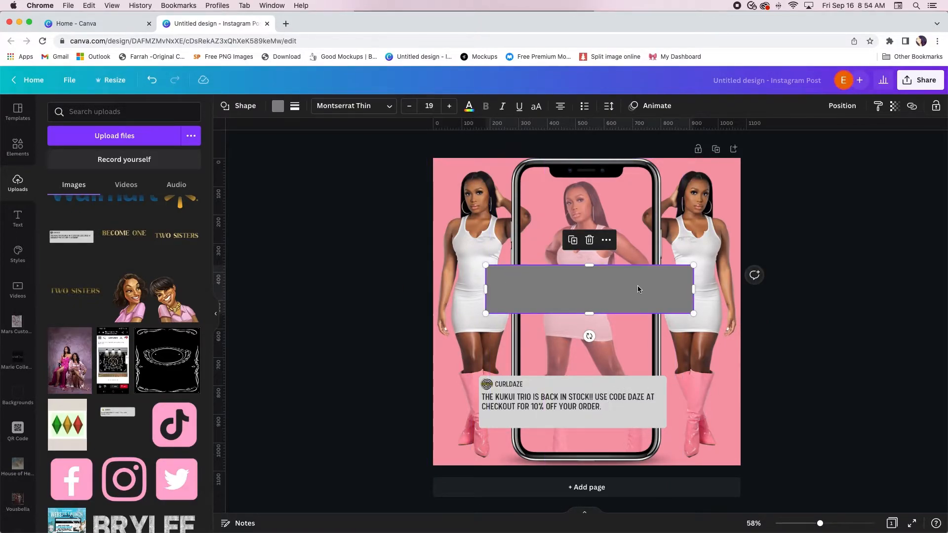
click(278, 109)
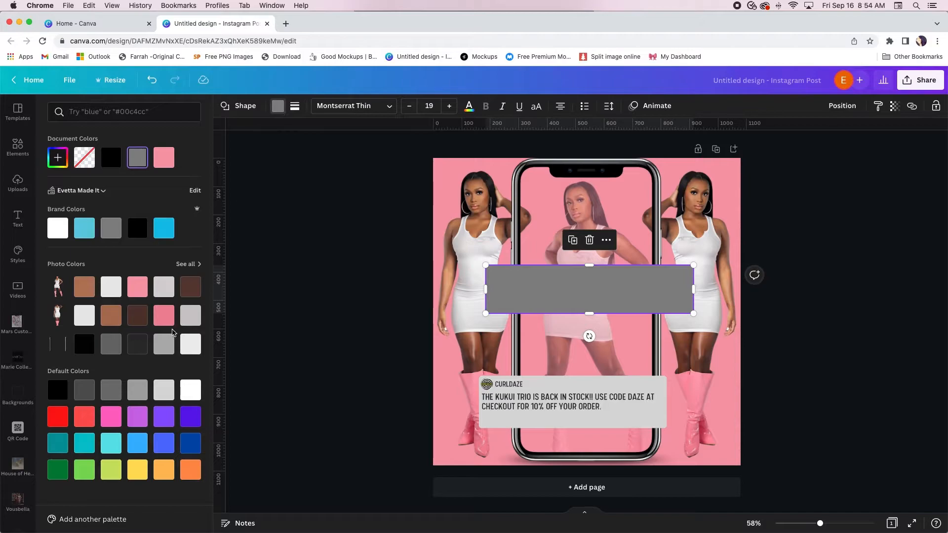
click(170, 343)
click(63, 164)
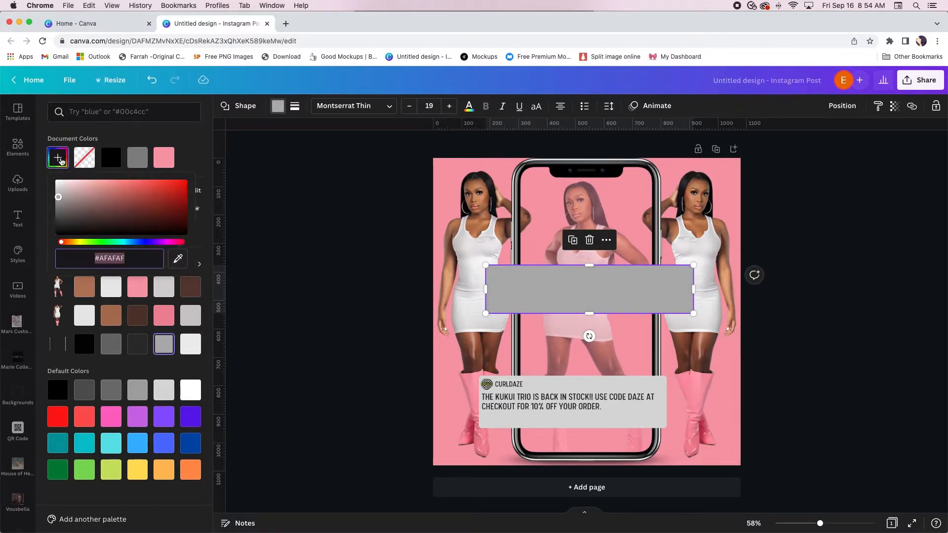
click(178, 258)
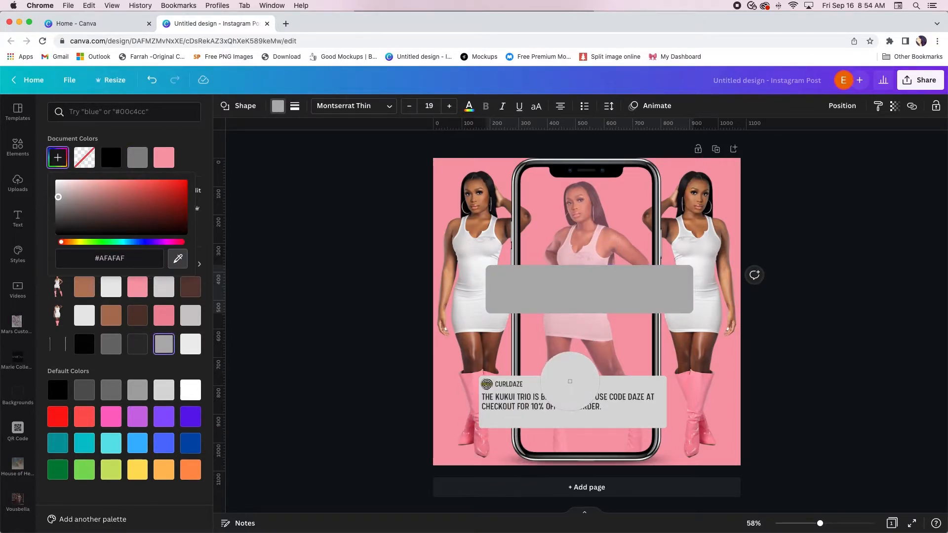
click(562, 393)
click(596, 407)
key(Delete)
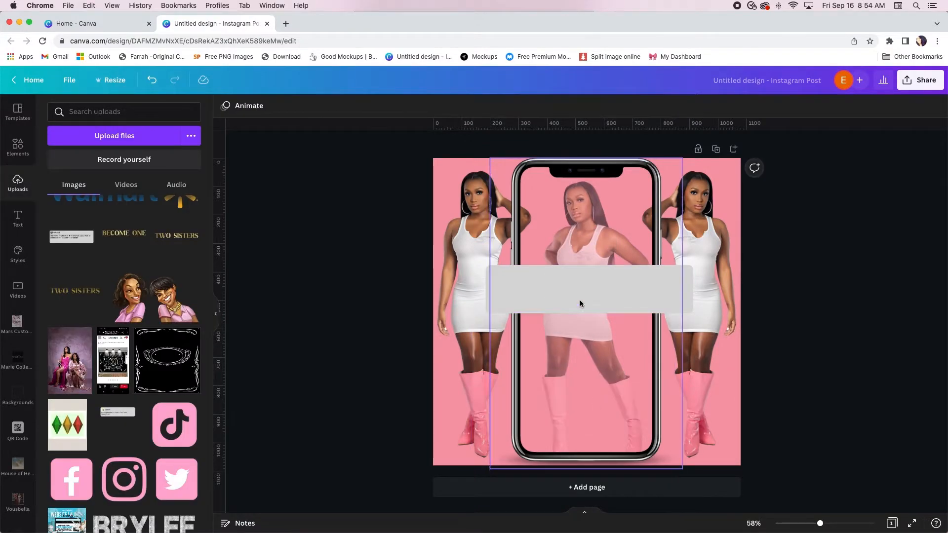
Enlarge the light grey bar slightly and reposition it across the middle of the phone frame
click(592, 291)
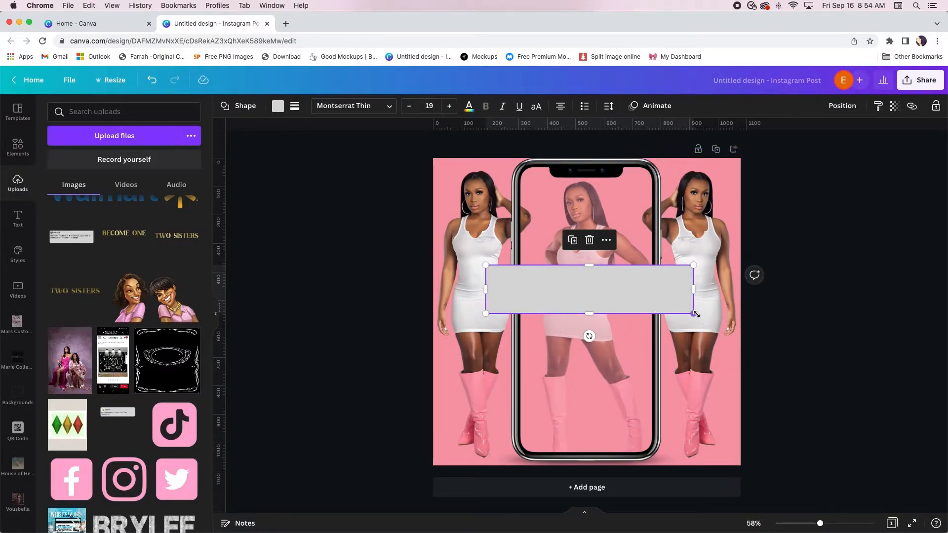
drag(694, 314, 701, 317)
drag(608, 289, 570, 290)
click(384, 297)
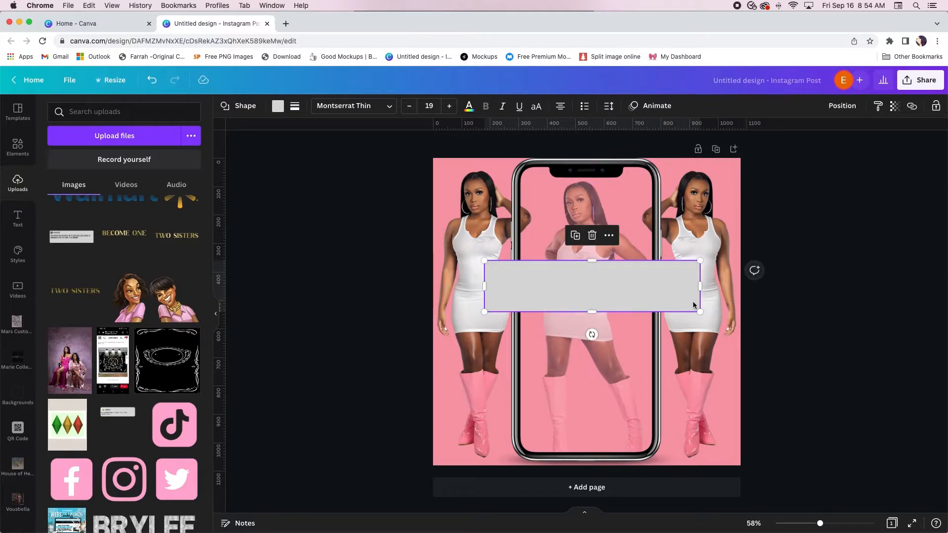
click(408, 298)
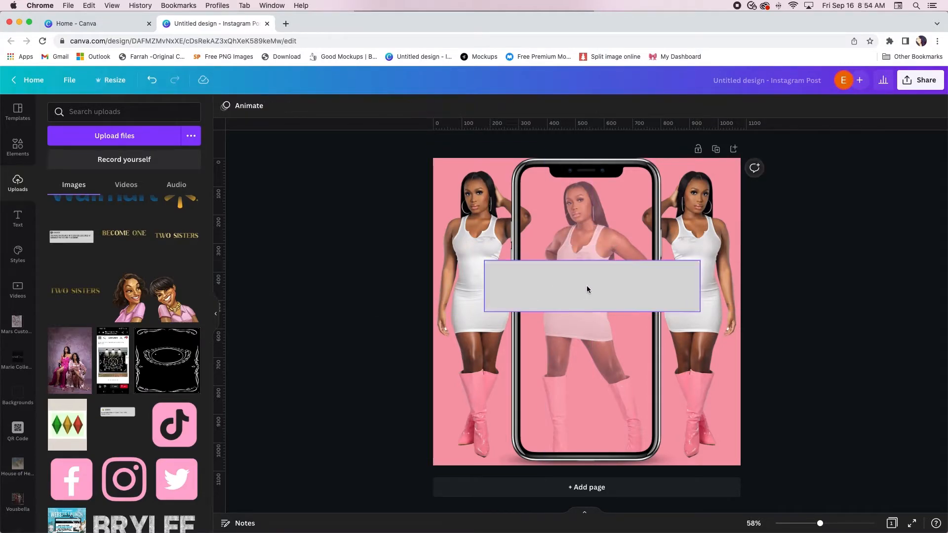
click(585, 288)
click(349, 290)
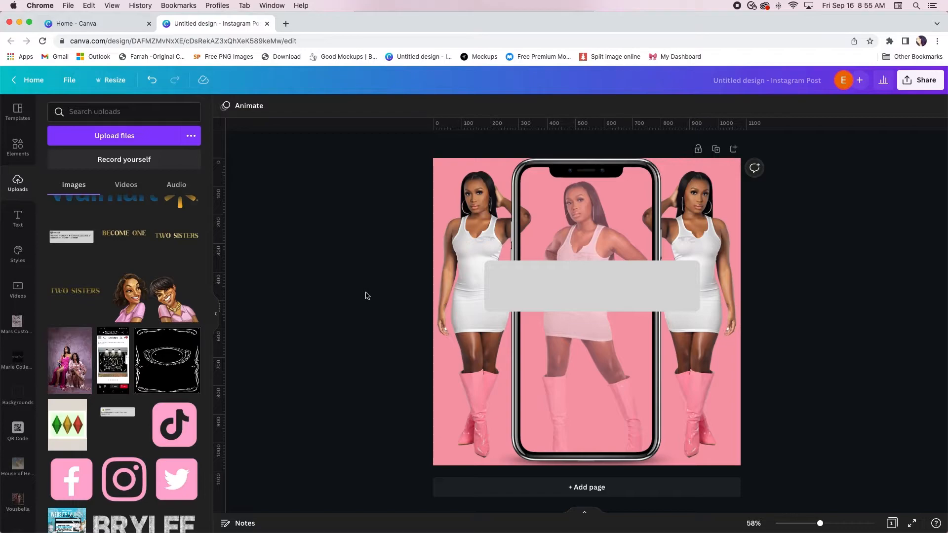
Add a rounded square over the light grey bar and recolor it bright green #00FF47
click(17, 145)
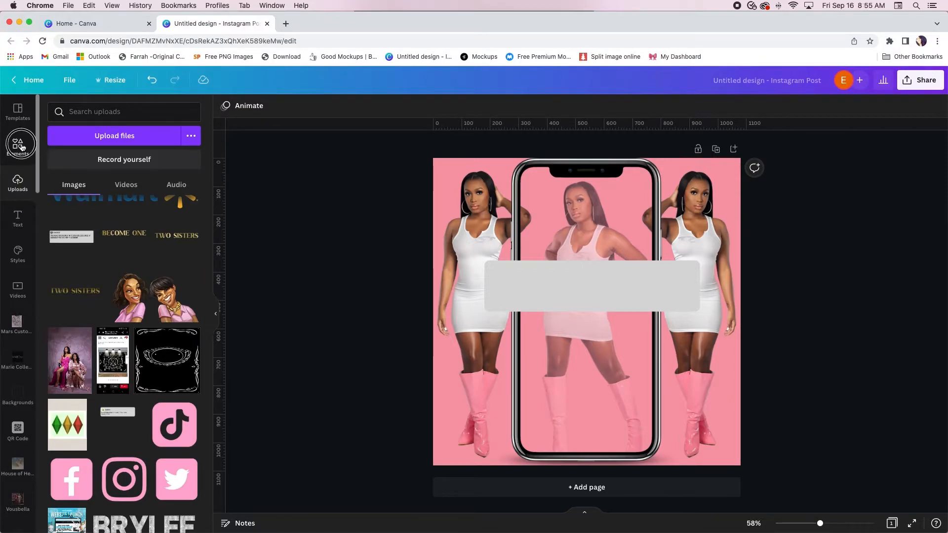
click(67, 192)
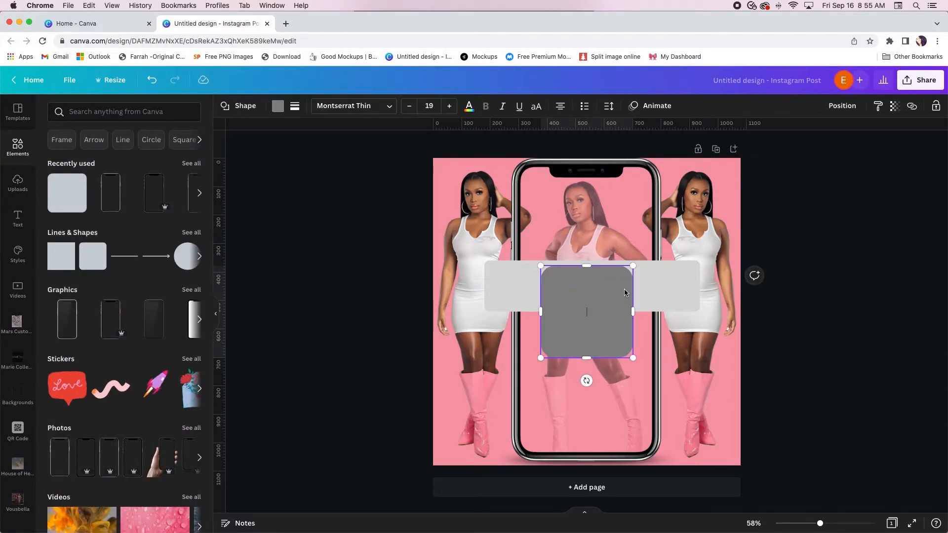
drag(592, 282, 551, 281)
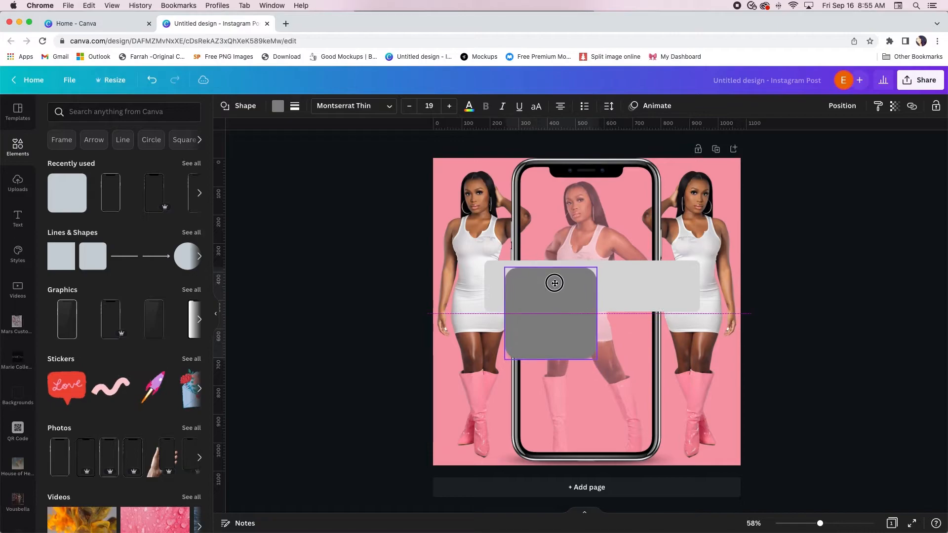
click(278, 106)
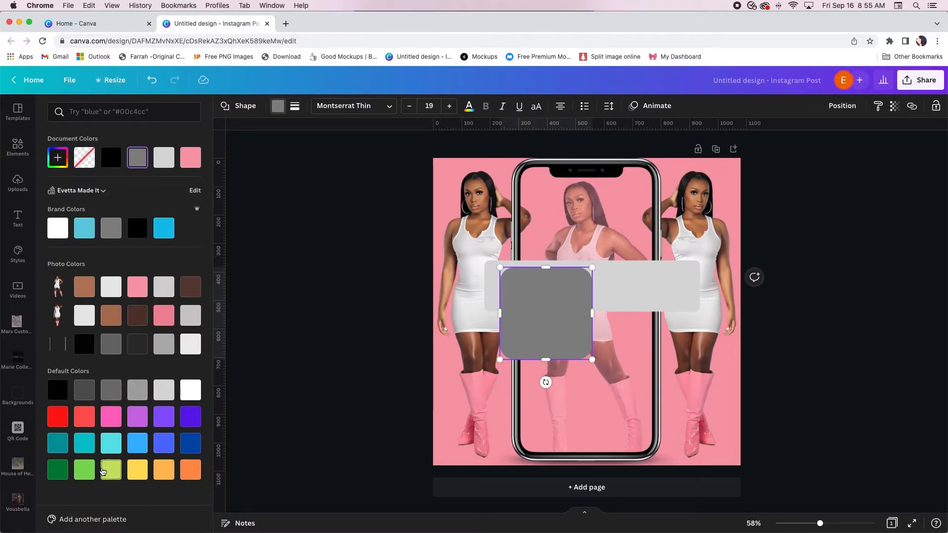
click(58, 156)
drag(121, 242, 190, 160)
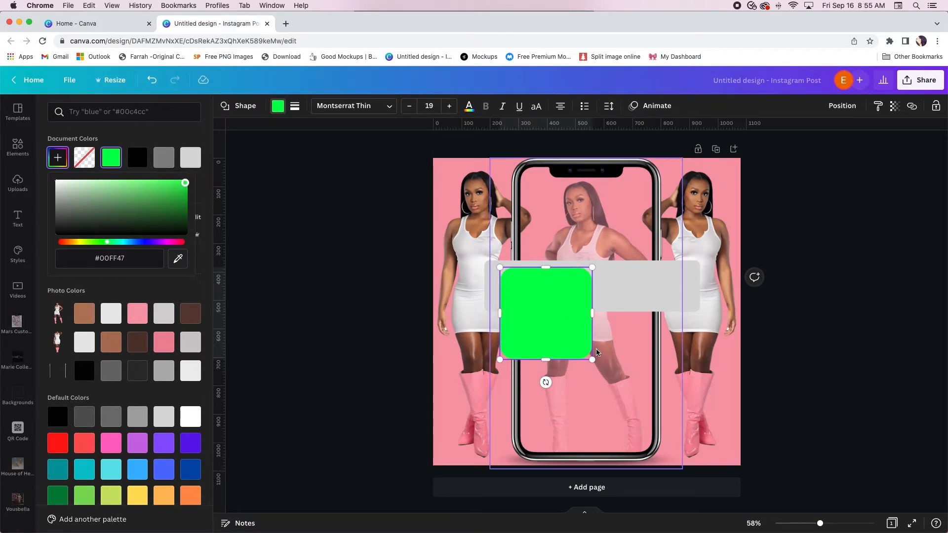
Try to shrink the green rounded square into an icon at the grey bar's upper-left corner, and delete it
drag(592, 359, 501, 285)
key(super+equal)
key(super+equal)
key(super+equal)
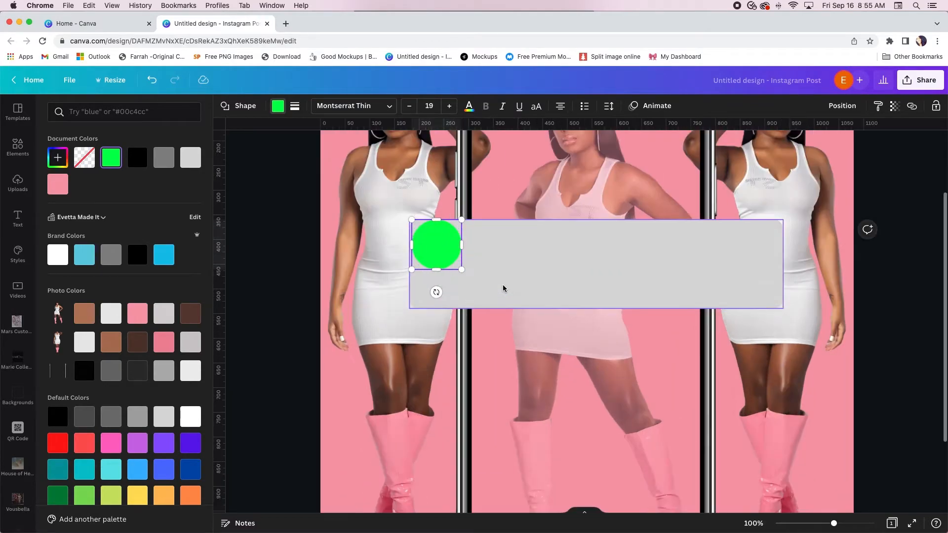
drag(428, 253, 399, 213)
scroll(353, 234, up, 2)
key(super+plus)
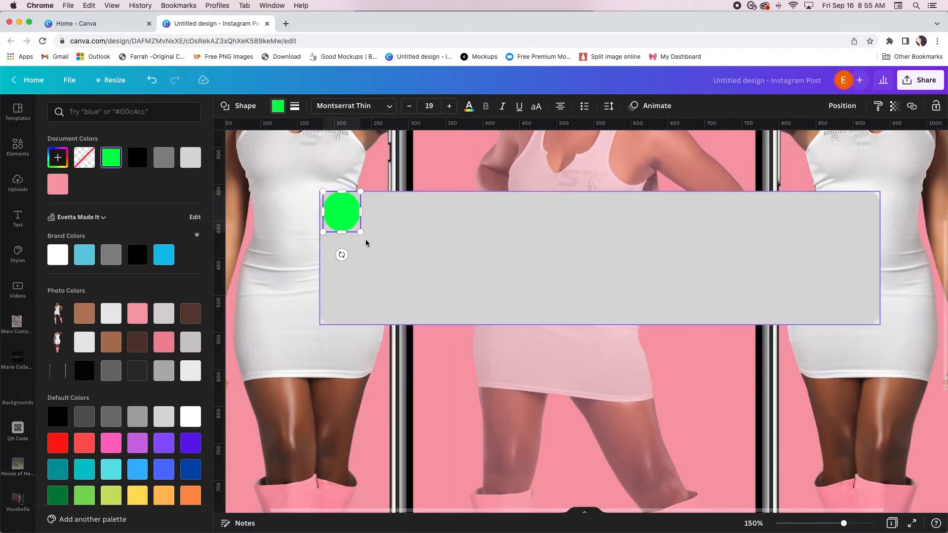
scroll(362, 240, left, 2)
drag(368, 234, 370, 223)
scroll(380, 219, right, 1)
click(387, 255)
click(370, 214)
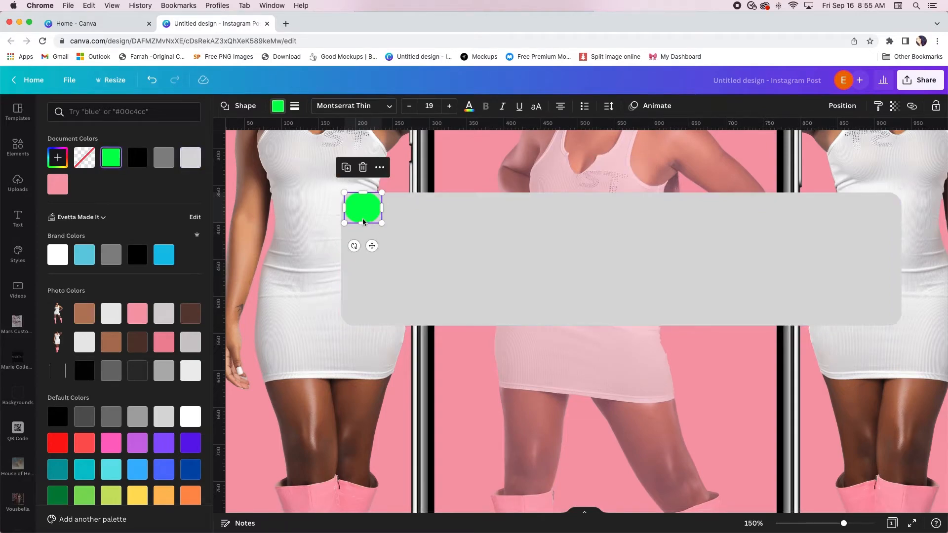
key(Delete)
Add a new square and shrink it to a small icon size inside the grey bar's upper-left corner
key(r)
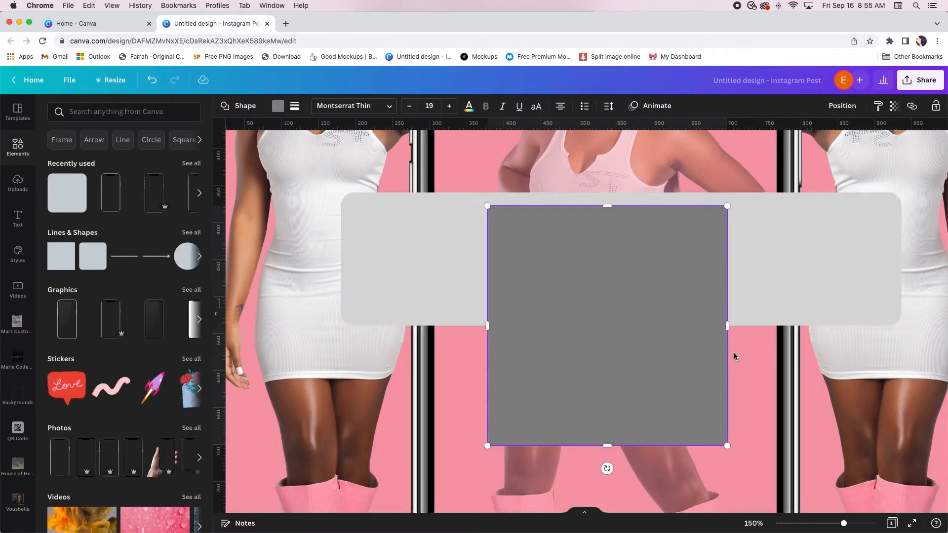
drag(729, 447, 373, 252)
click(487, 226)
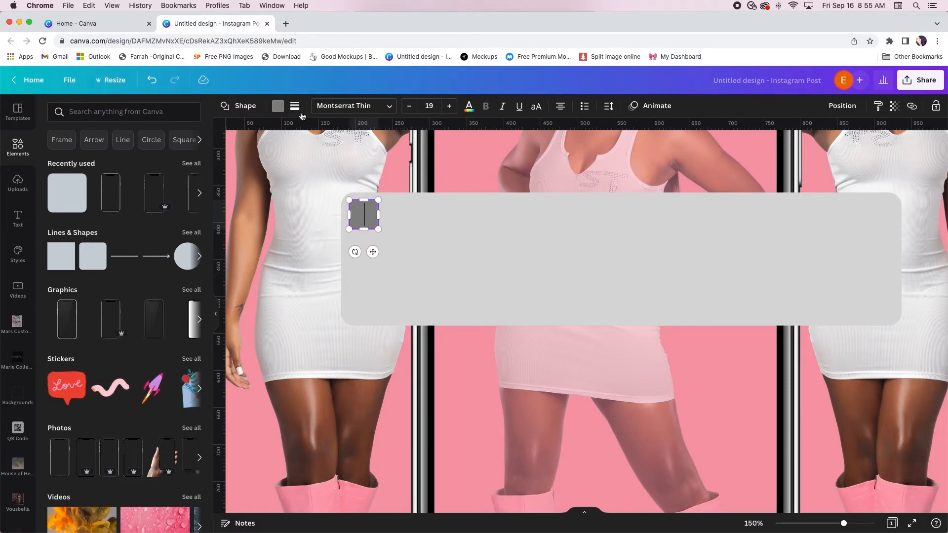
Round the small square's corners slightly and move it closer to the grey bar's upper-left corner
click(296, 108)
click(366, 178)
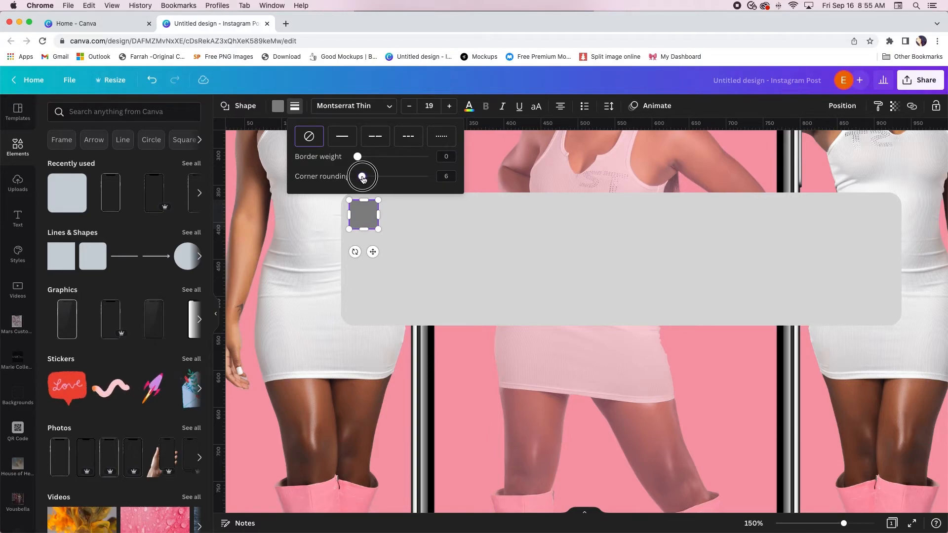
click(286, 206)
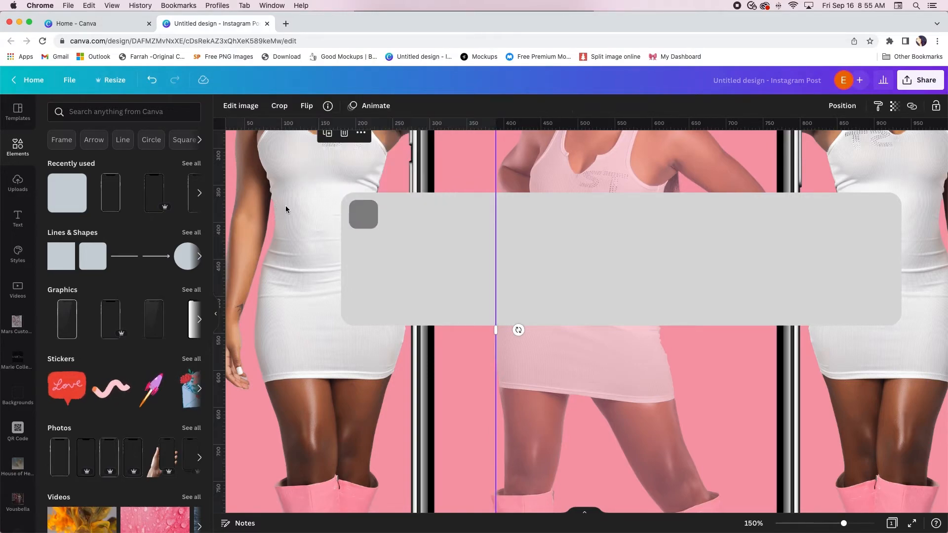
click(368, 215)
drag(369, 216, 364, 215)
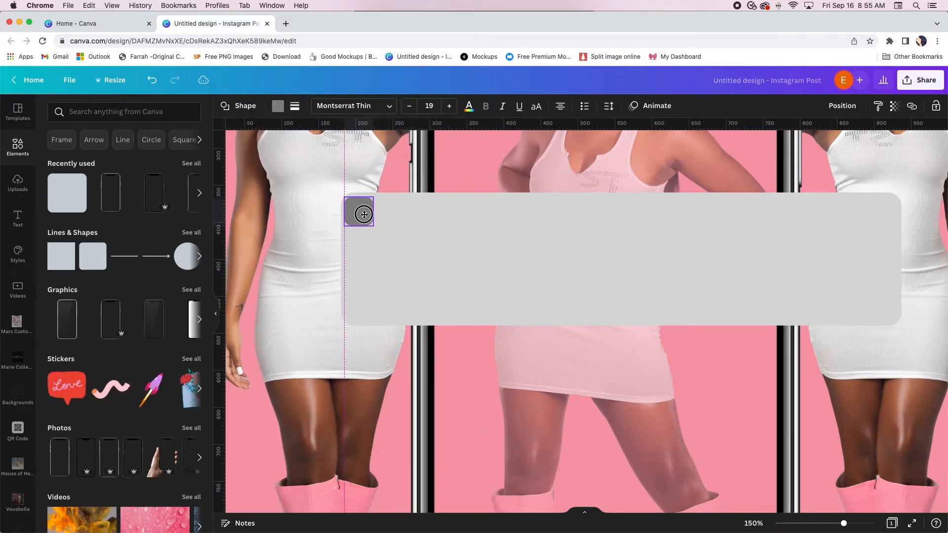
click(425, 220)
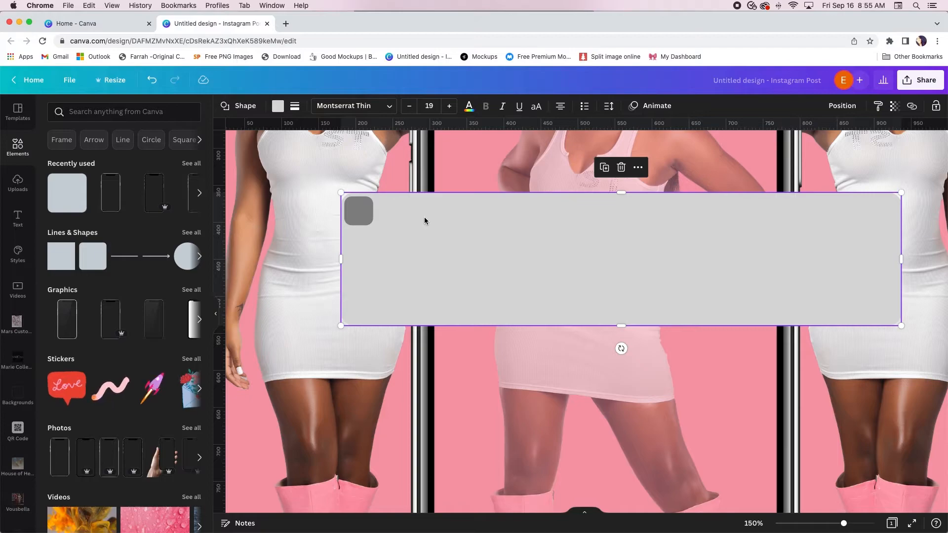
Recolor the small rounded square with the custom green #00E432
click(366, 209)
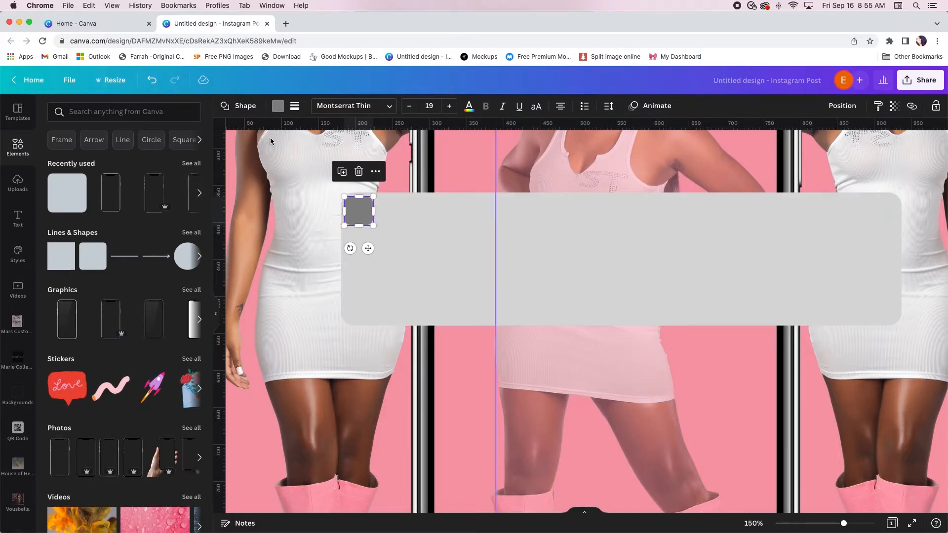
click(277, 106)
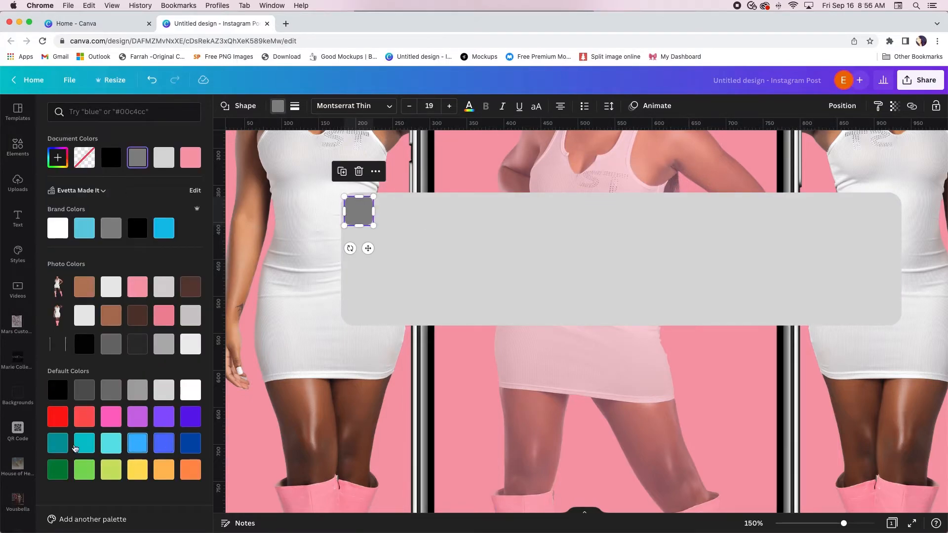
click(57, 157)
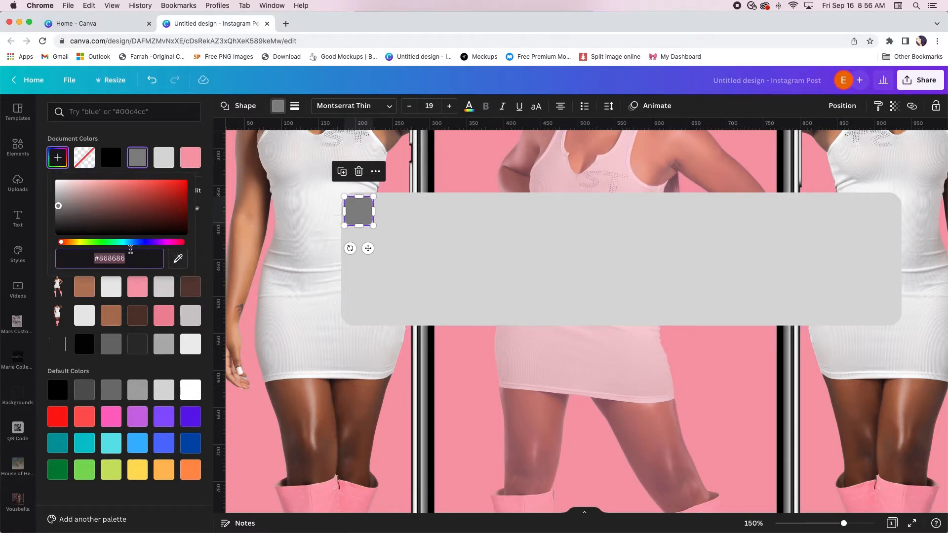
click(111, 242)
drag(154, 218, 206, 187)
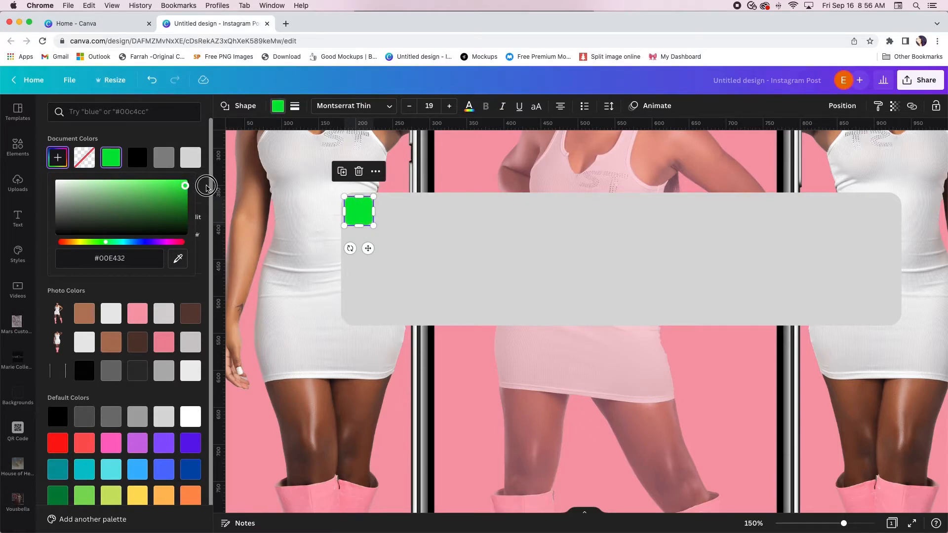
click(294, 181)
click(606, 339)
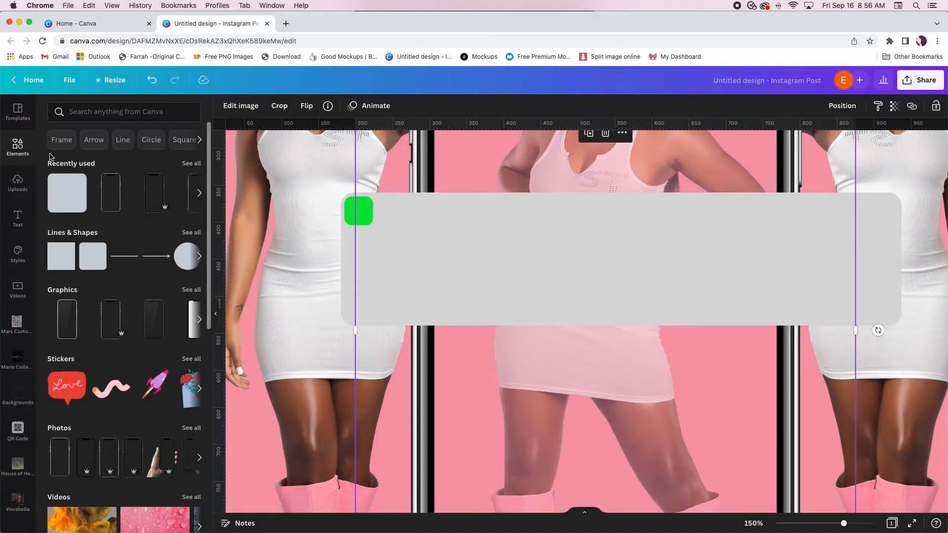
Search the elements for "text bubble" and insert the white oval speech bubble
click(105, 113)
text(te)
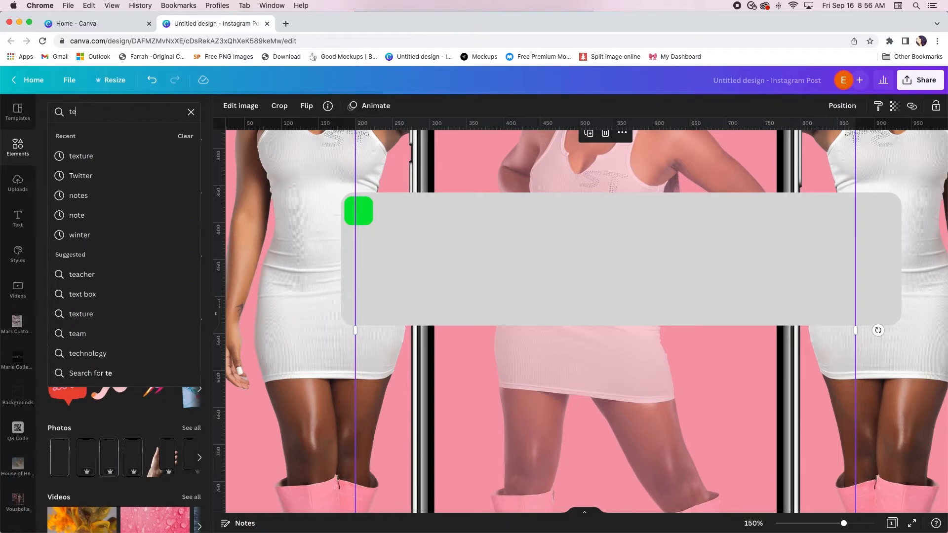
text(xt bubble)
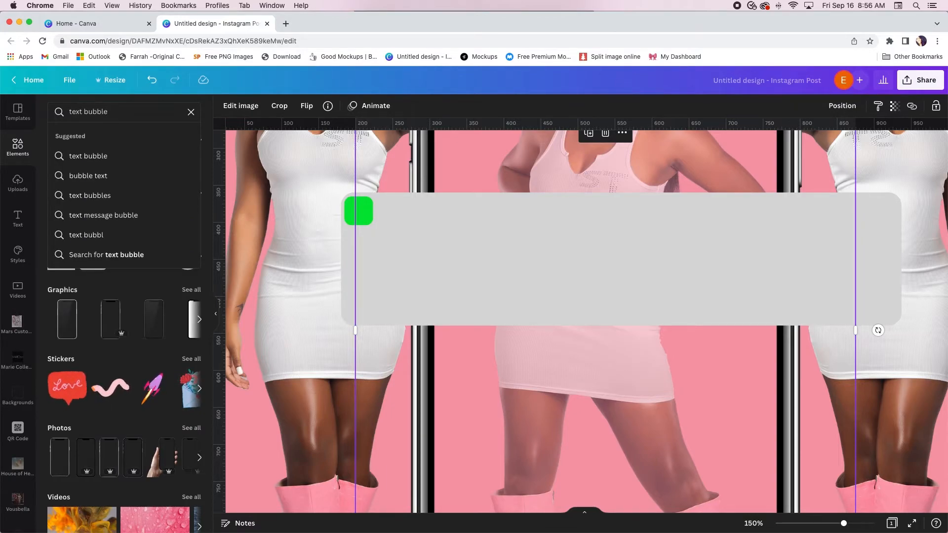
key(Return)
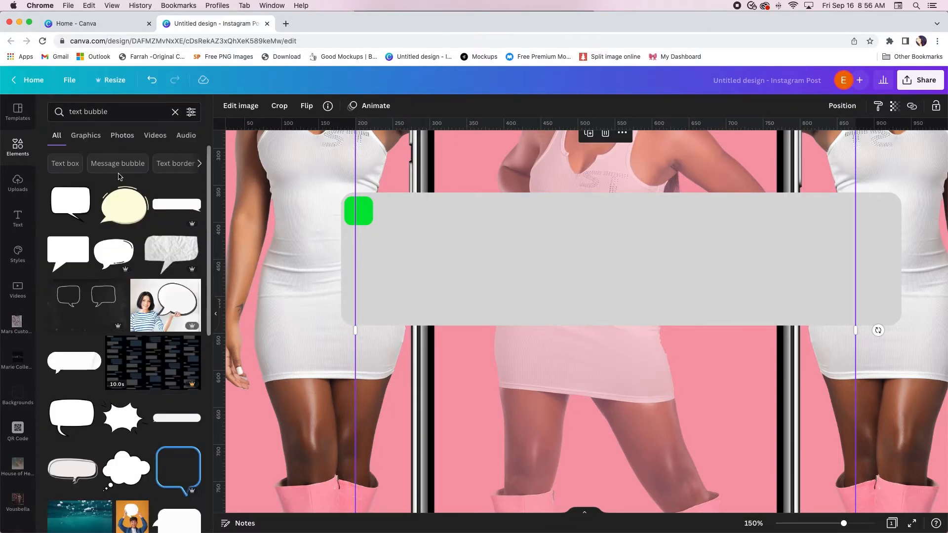
scroll(168, 365, down, 3)
scroll(168, 365, down, 5)
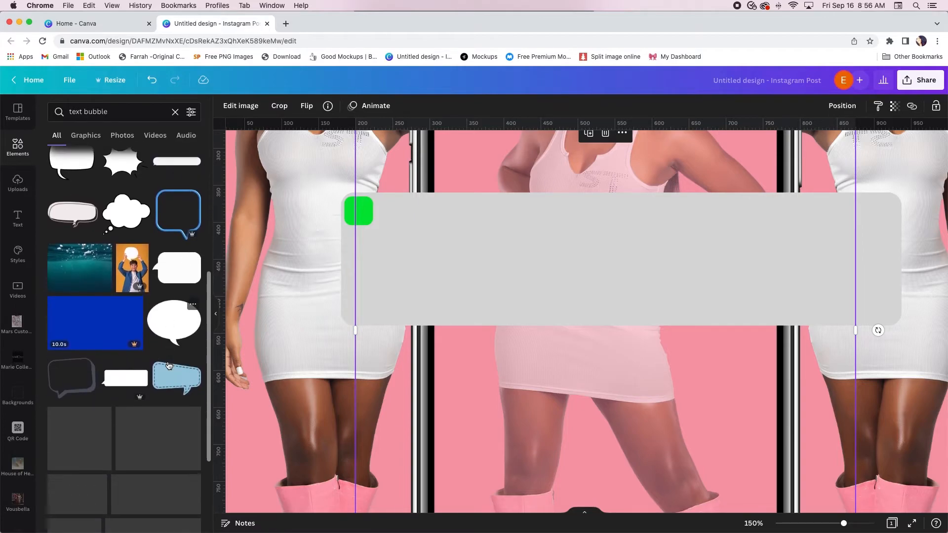
click(174, 309)
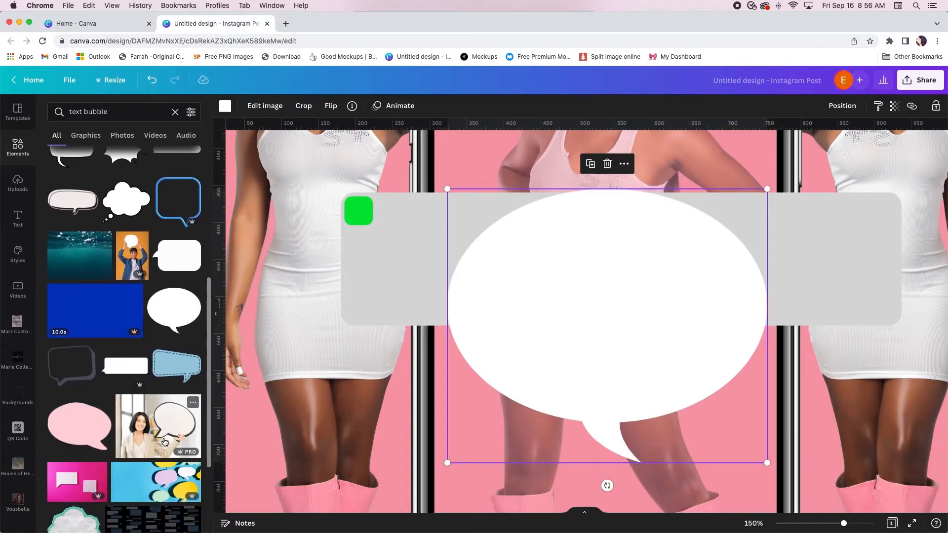
Shrink the white speech bubble and center it on the small green square to form a messages icon
scroll(137, 447, down, 5)
scroll(138, 448, down, 4)
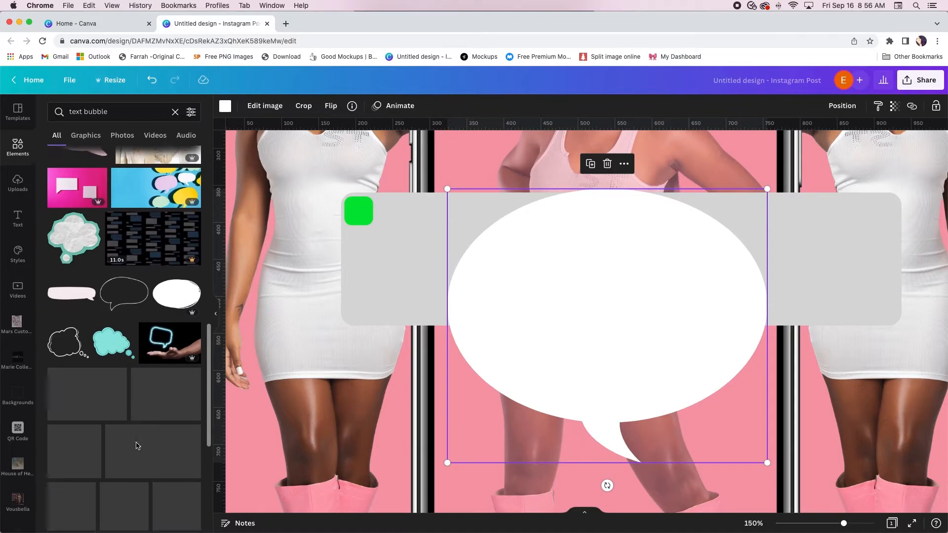
scroll(138, 448, up, 3)
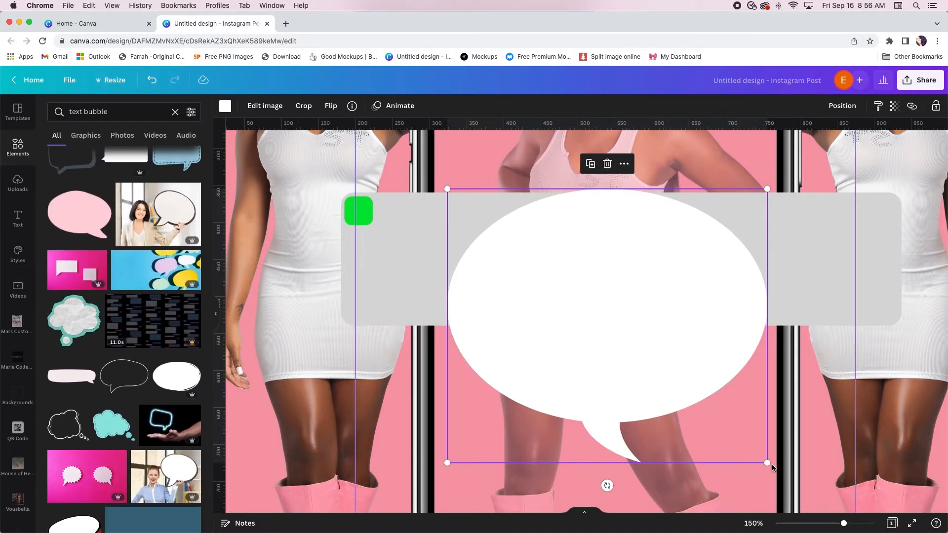
drag(767, 463, 357, 212)
click(411, 227)
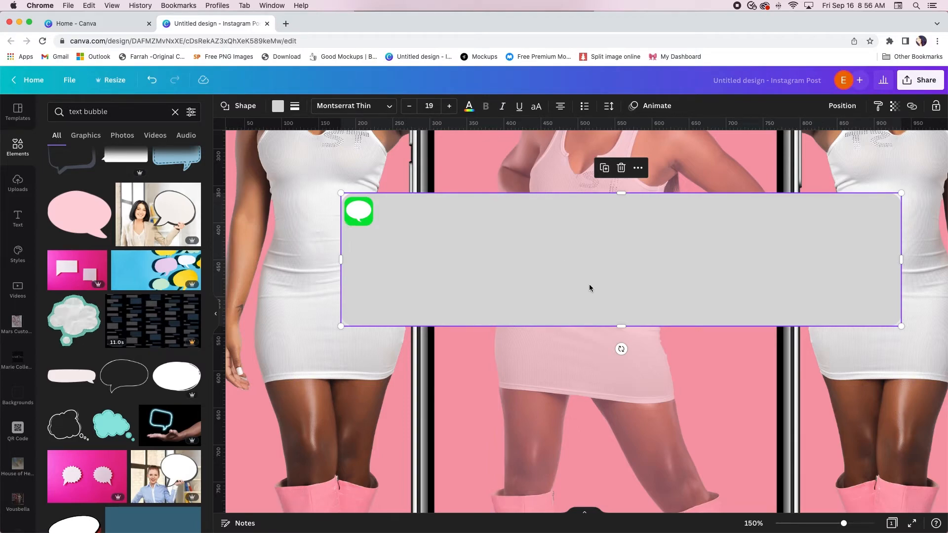
Add a text box reading "Messages" on the grey bar, in line with the green icon
key(super+minus)
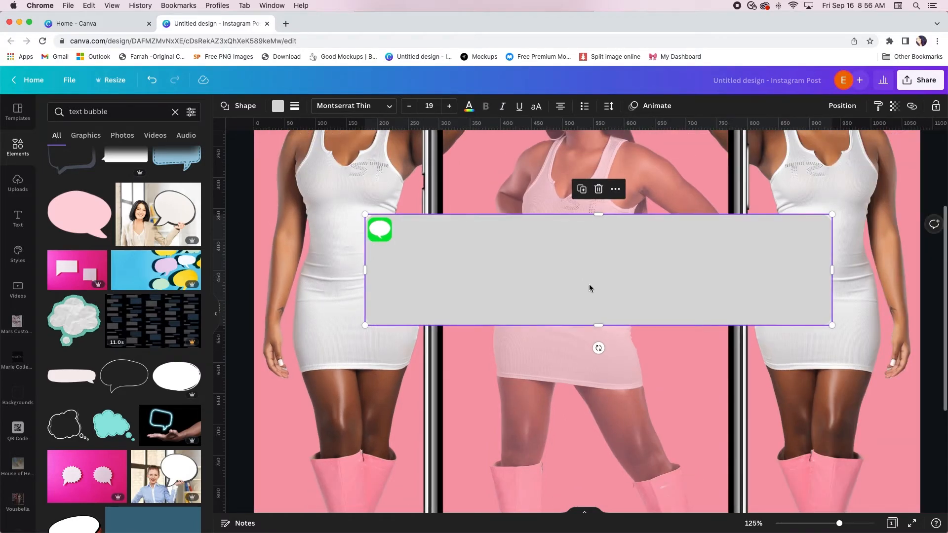
key(super+minus)
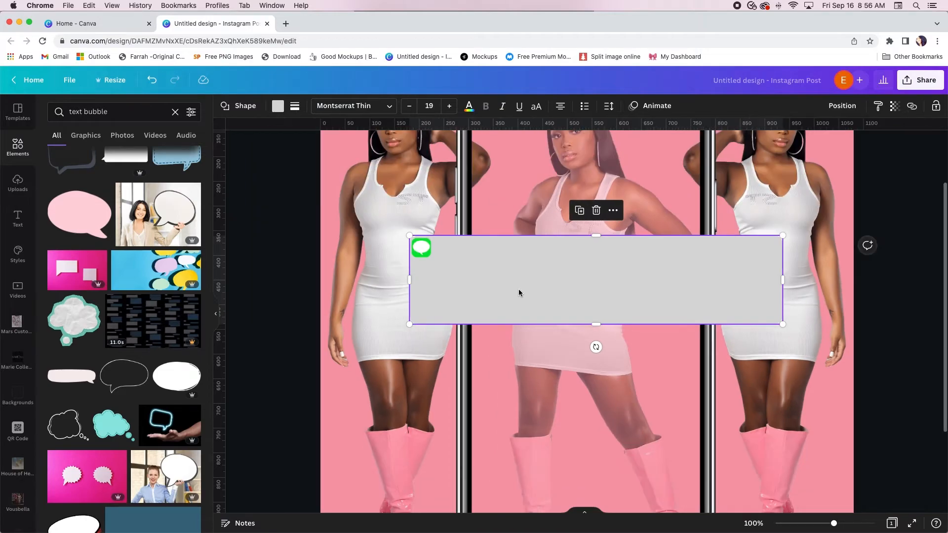
click(264, 297)
click(565, 250)
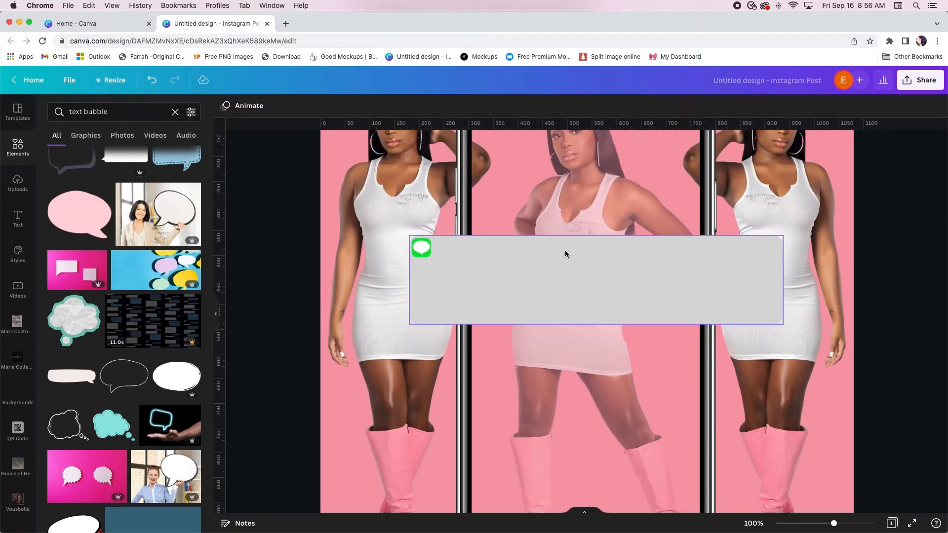
key(t)
drag(595, 346, 507, 278)
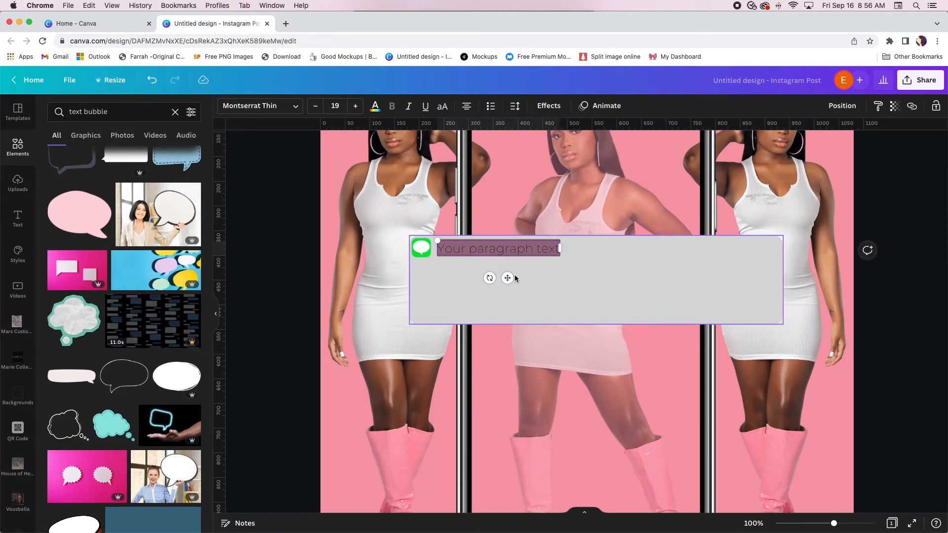
text(Messages)
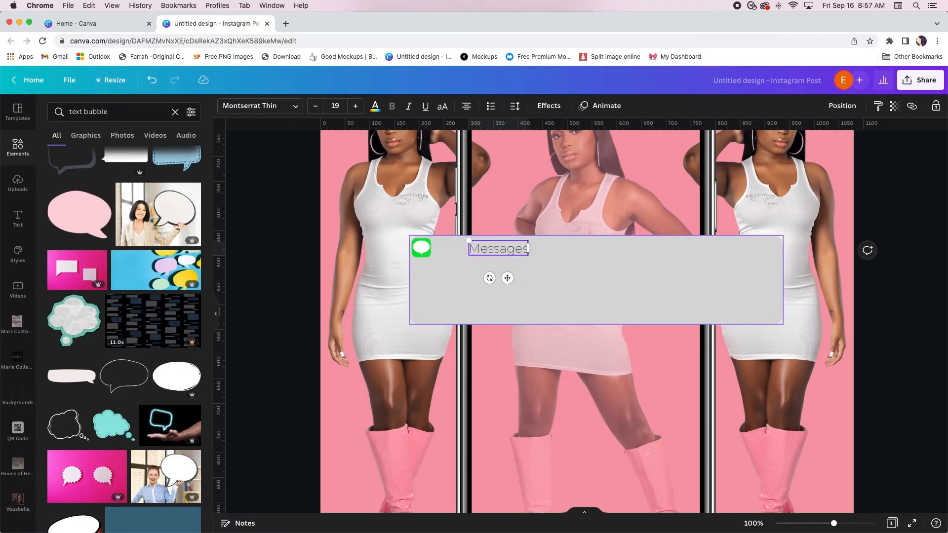
Move the "Messages" text directly beside the green icon and keep it selected
click(578, 274)
drag(489, 248, 456, 248)
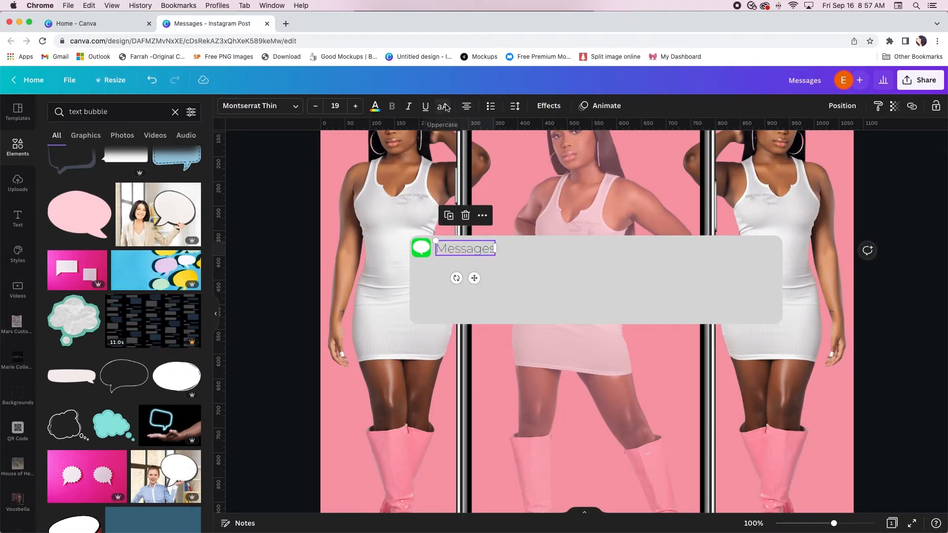
click(270, 206)
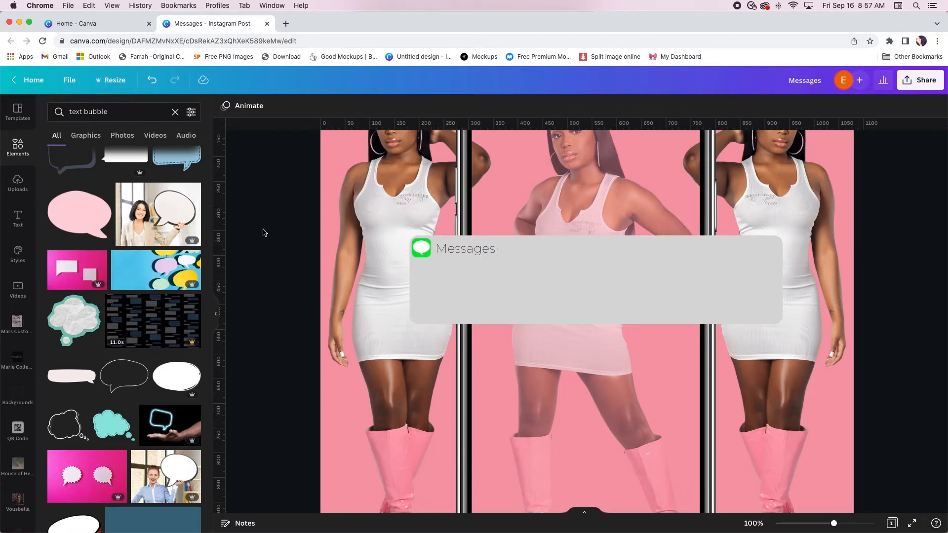
click(478, 248)
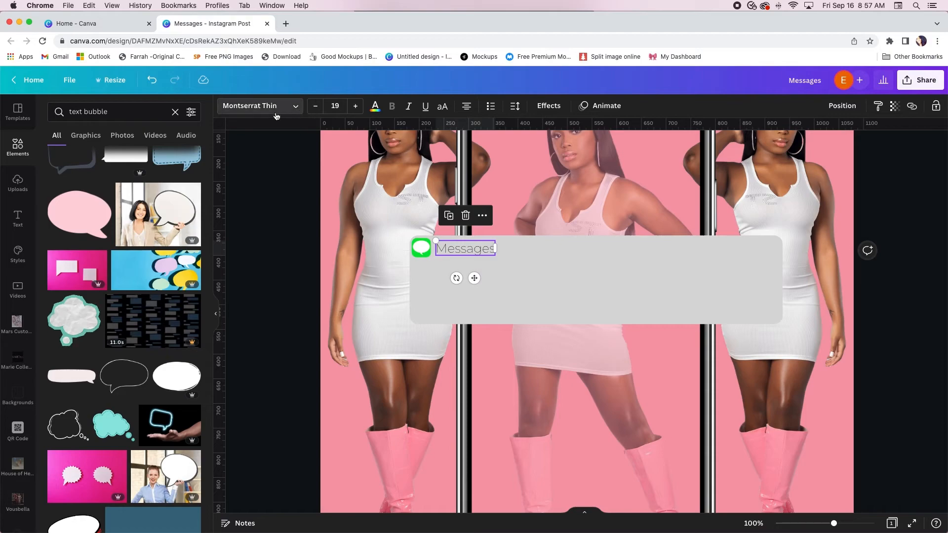
Change the font of the "Messages" label beside the green icon to Montserrat
click(260, 106)
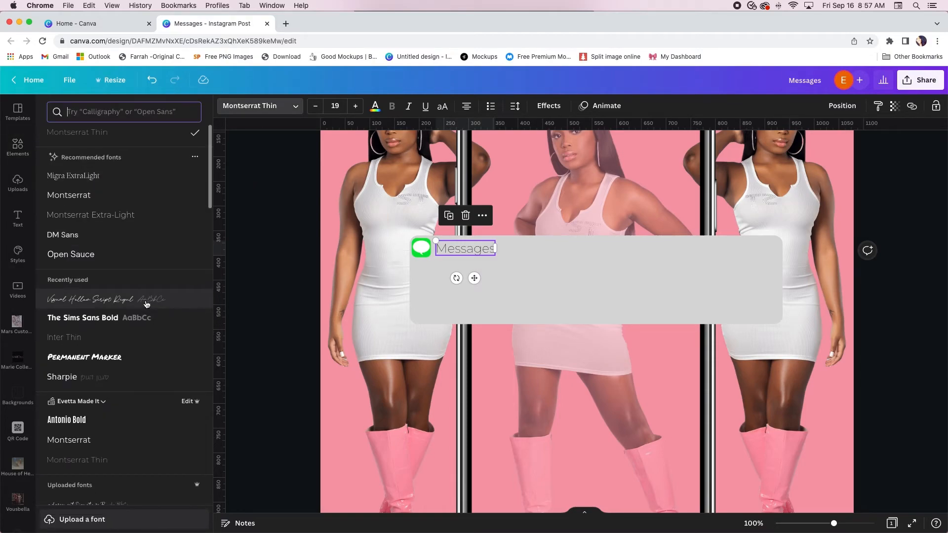
click(95, 197)
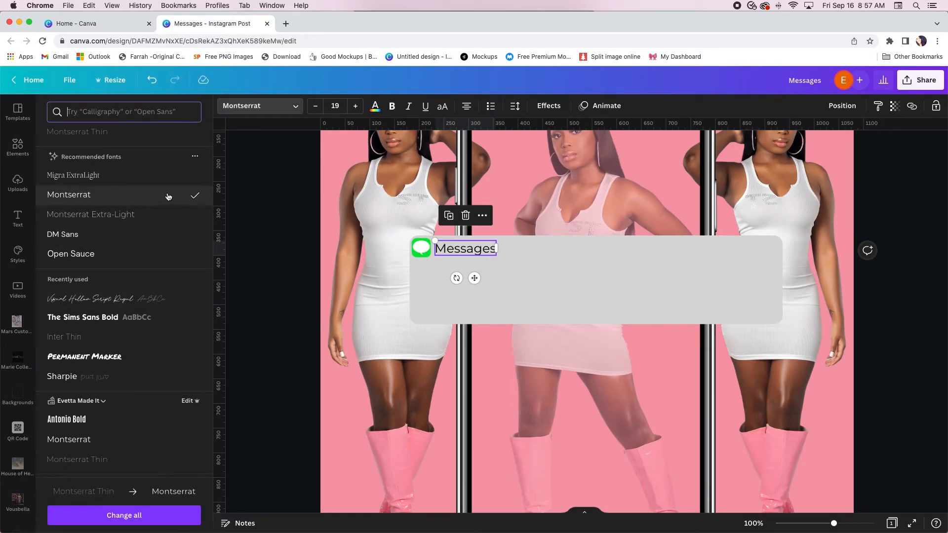
click(280, 245)
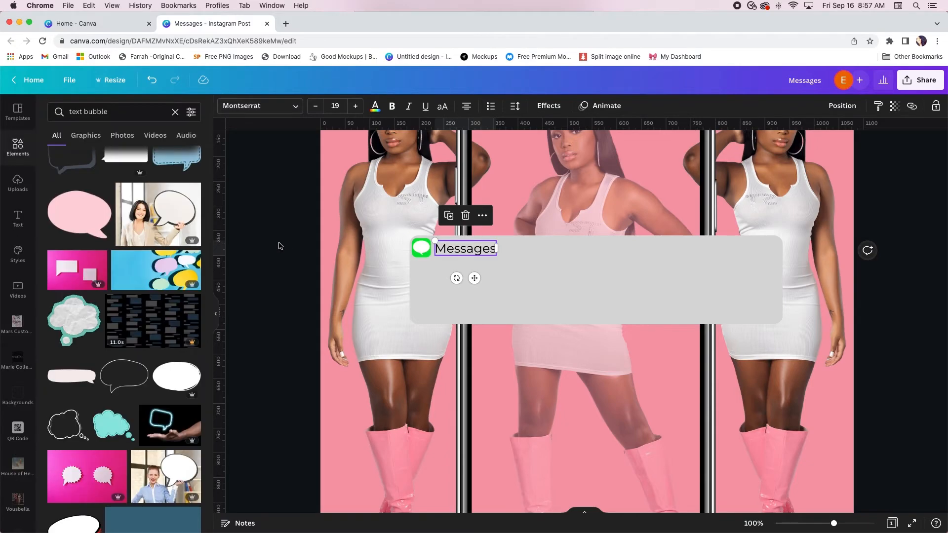
Duplicate the "Messages" label and place the copy below the green icon, near the grey bar's left edge
click(473, 258)
click(472, 256)
drag(472, 256, 457, 274)
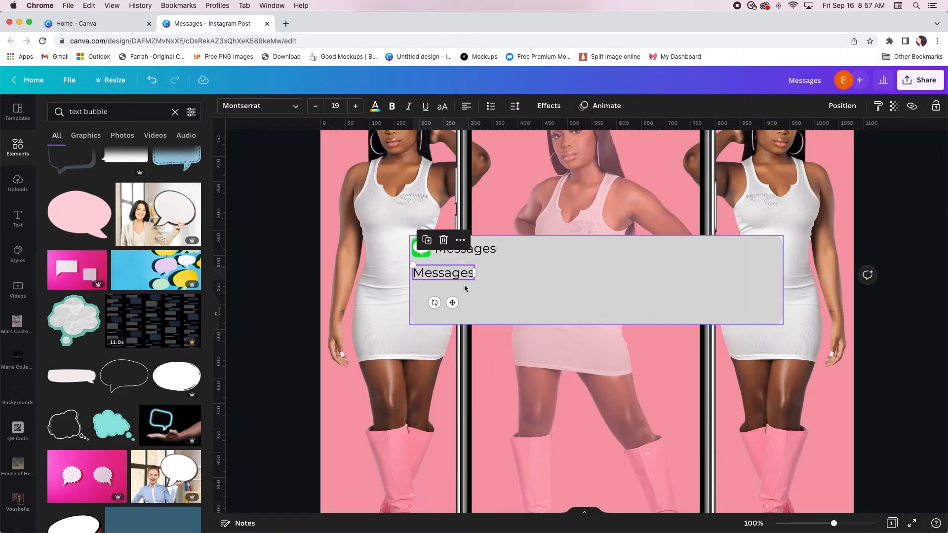
Replace the lower label's text with "Hey Babe! Your order has been shipped!! Check your email for tracking information."
double_click(455, 274)
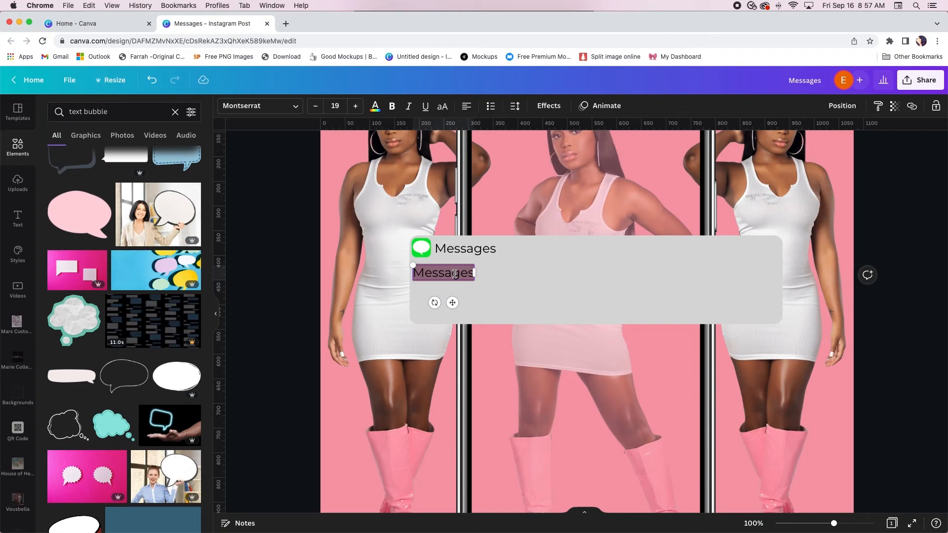
text(Hey Babe! Your o)
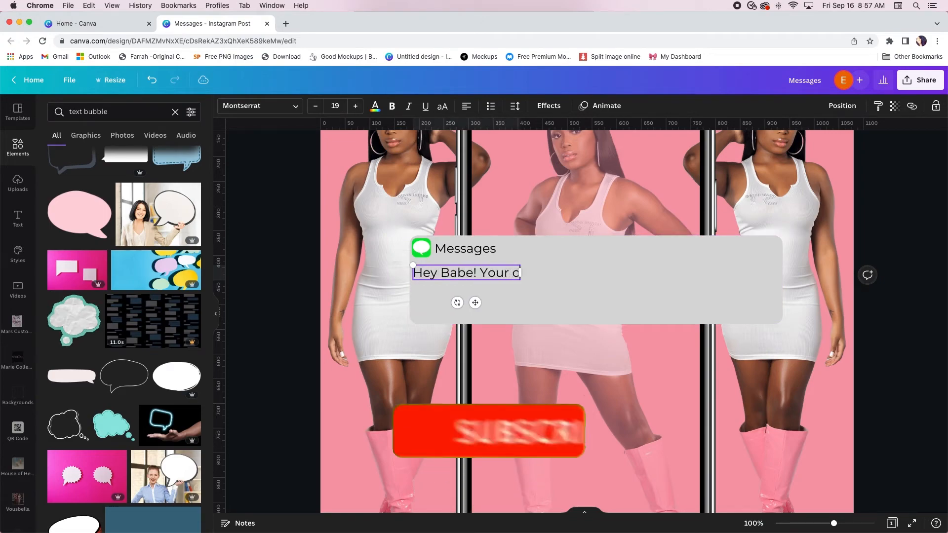
text(rder has been shipped!!)
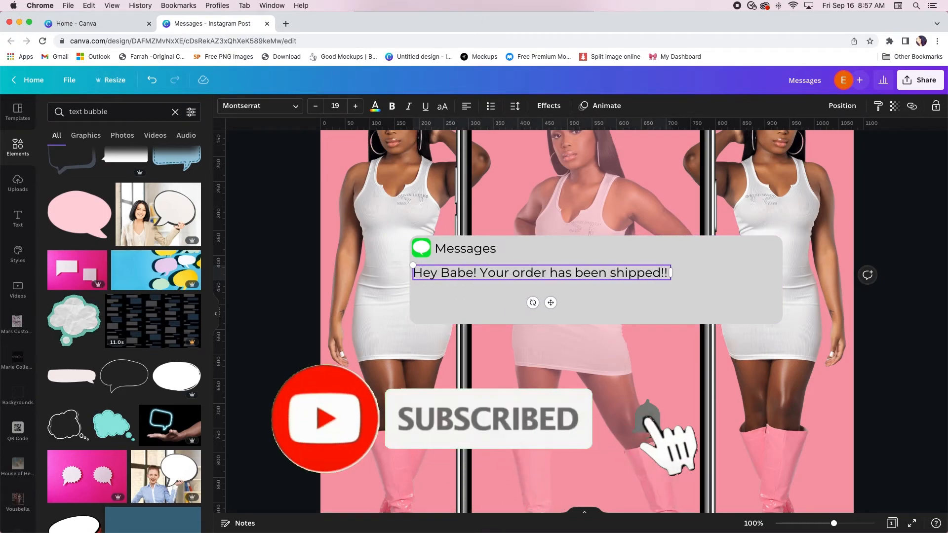
text( Check your email for tracking informati)
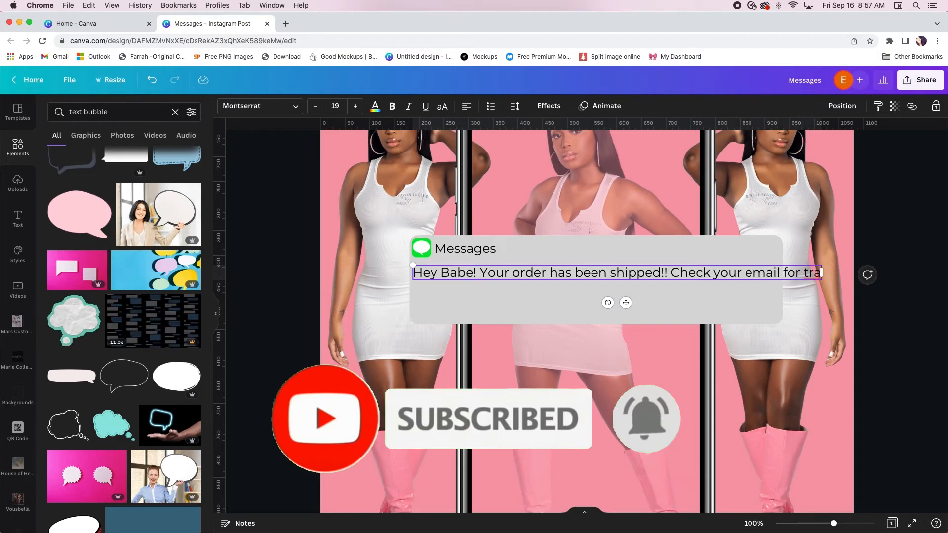
Narrow the message text box so it wraps onto two lines inside the grey bar, and move it slightly up toward the "Messages" label
drag(855, 279, 766, 280)
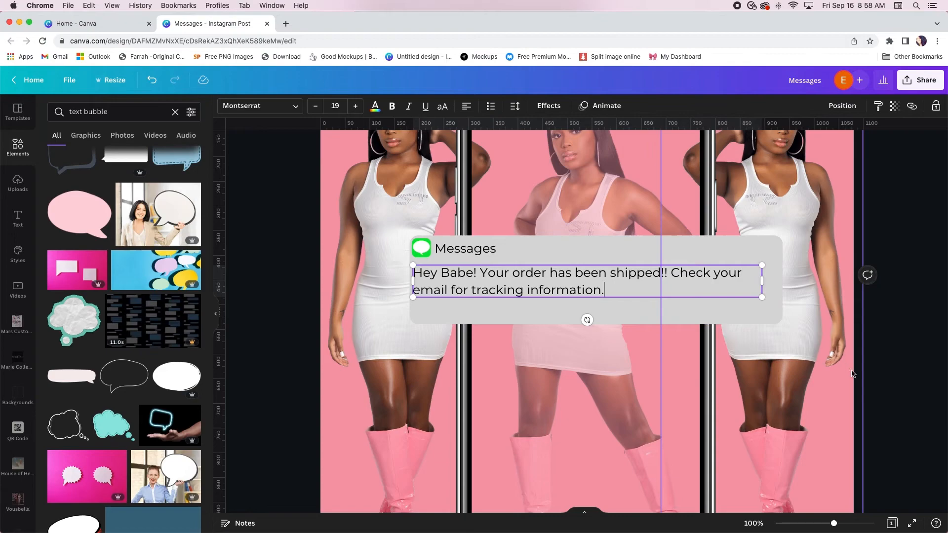
click(921, 386)
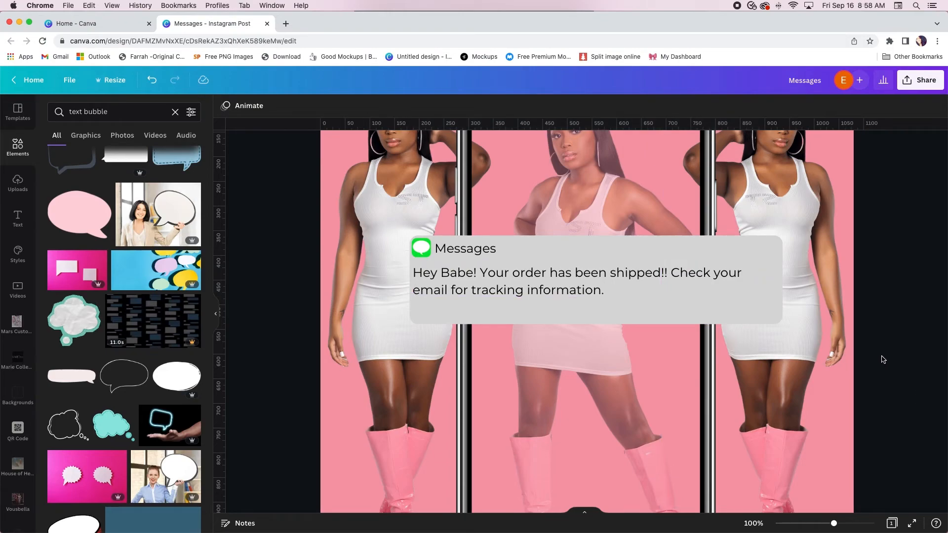
drag(613, 280, 611, 277)
click(271, 272)
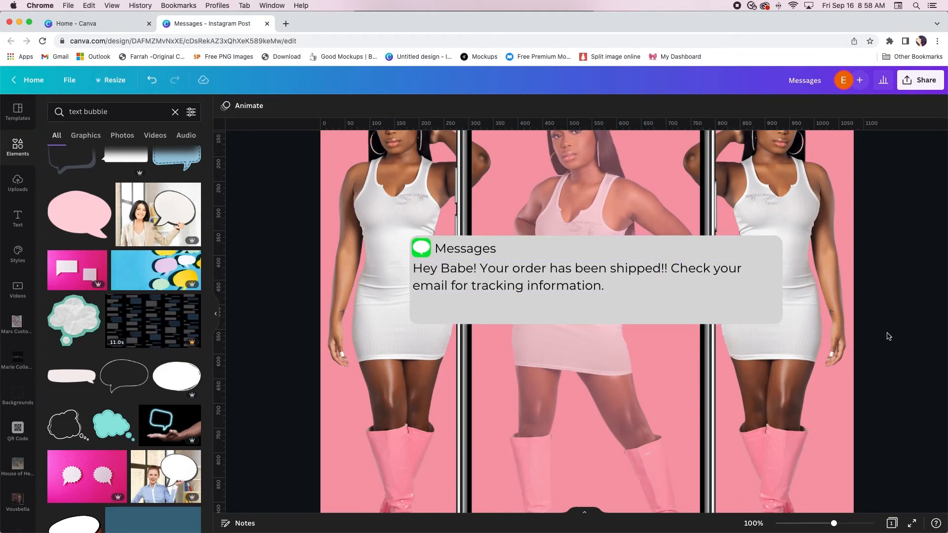
Zoom out to 58% and collapse the elements list to review the whole post
key(super+minus)
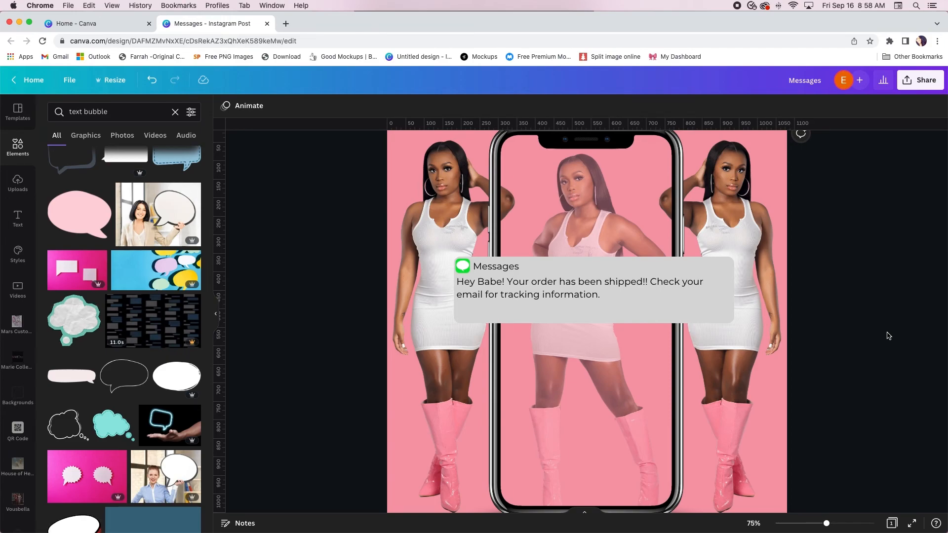
scroll(862, 248, down, 2)
scroll(862, 248, down, 3)
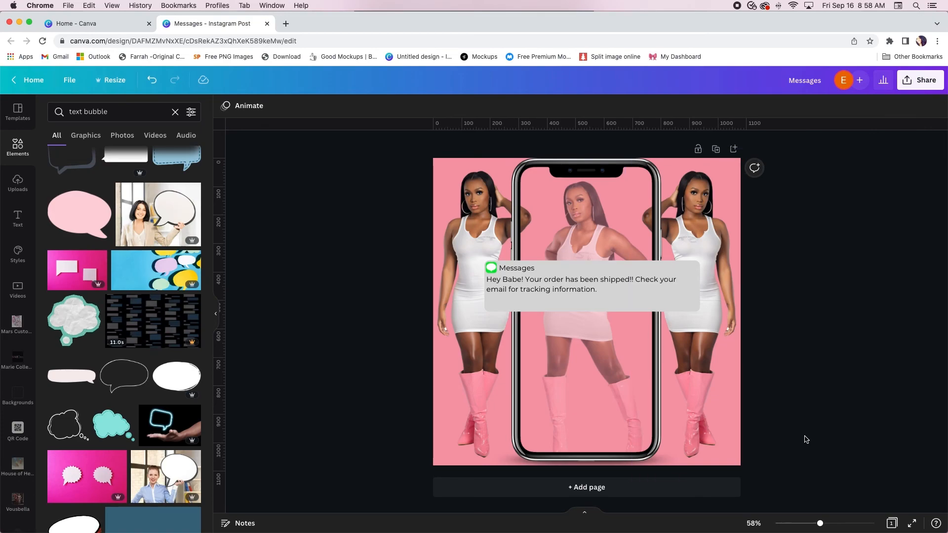
click(220, 315)
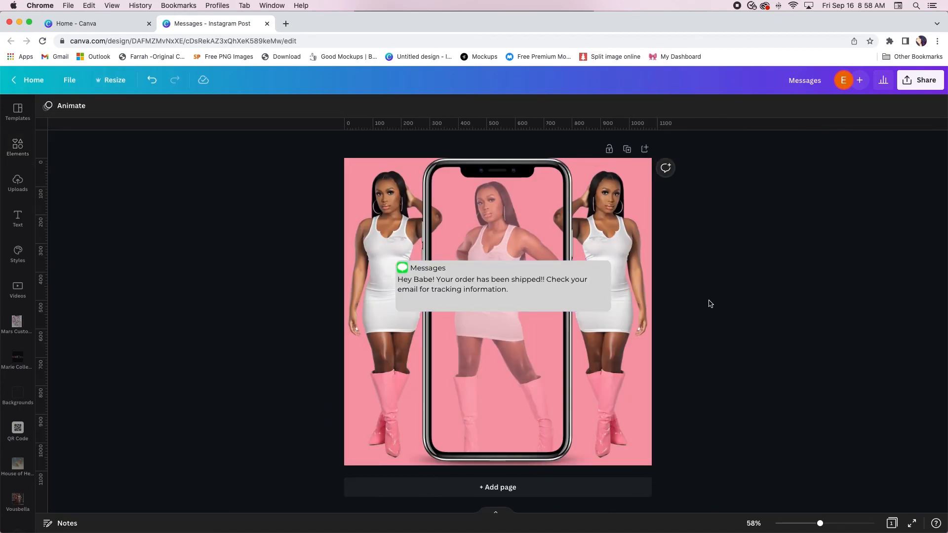